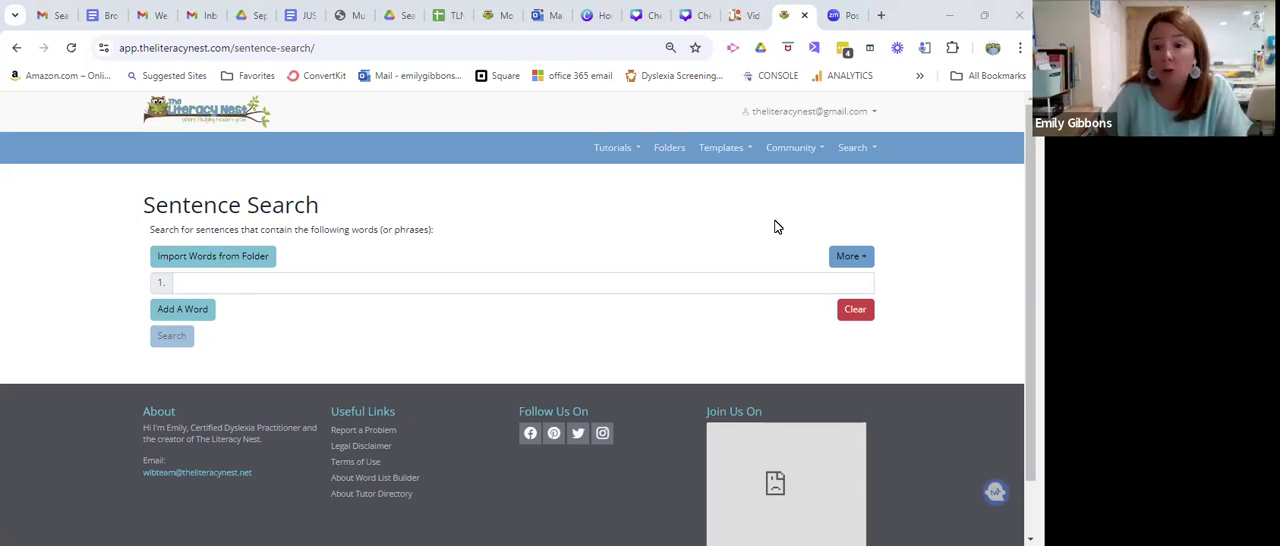
mouse_move(1030, 292)
mouse_down()
mouse_move(1030, 310)
mouse_move(1030, 290)
mouse_up()
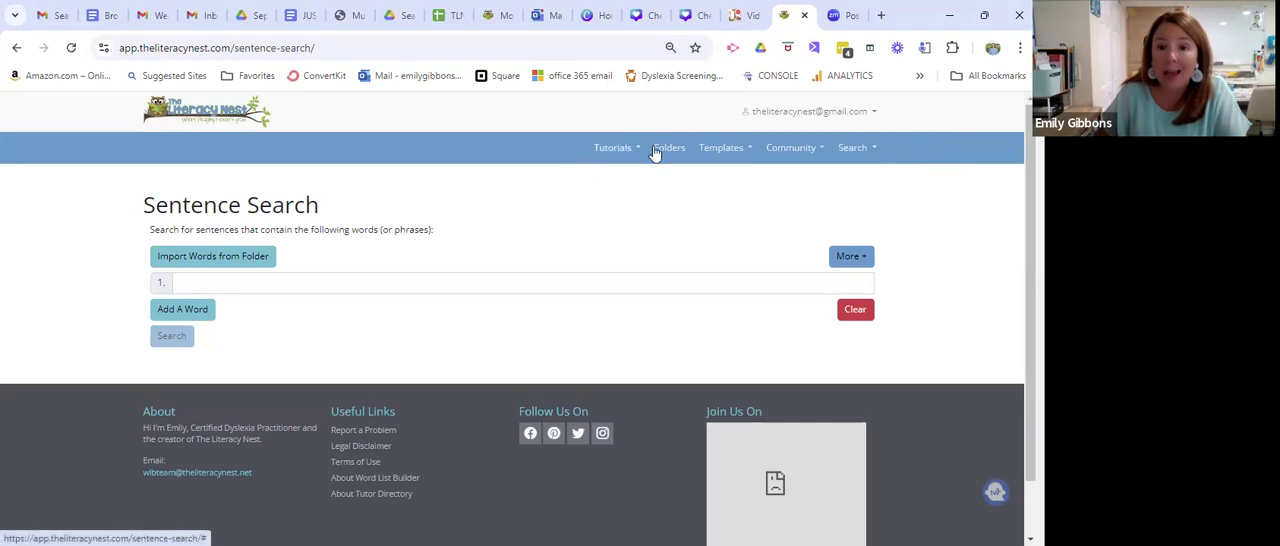
click(866, 156)
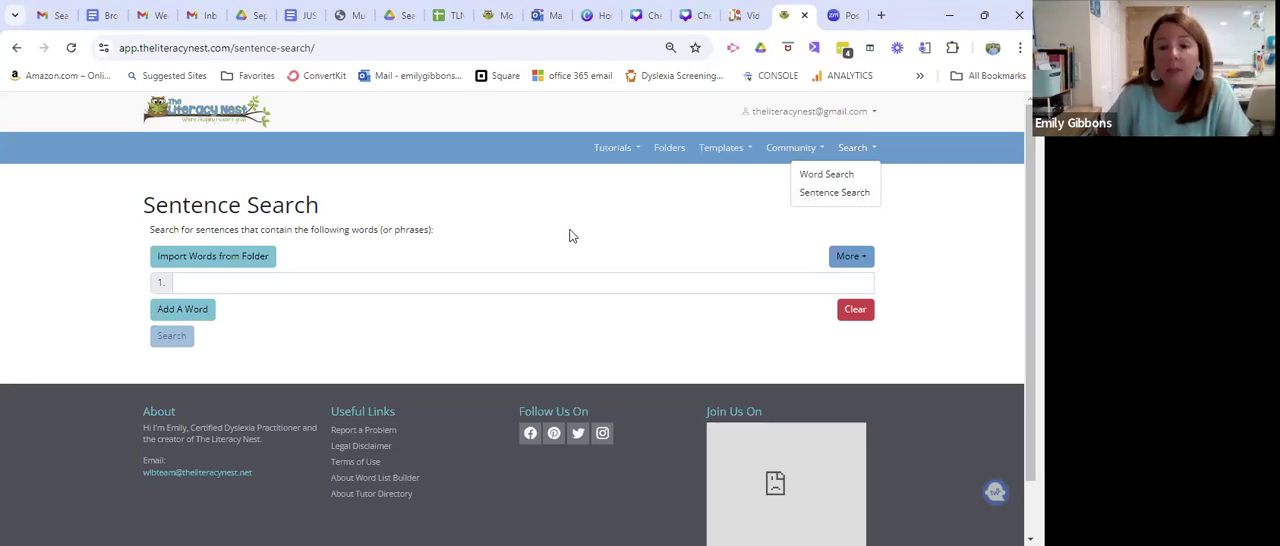
Import the words from the Schwa A folder into the sentence search list.
click(205, 259)
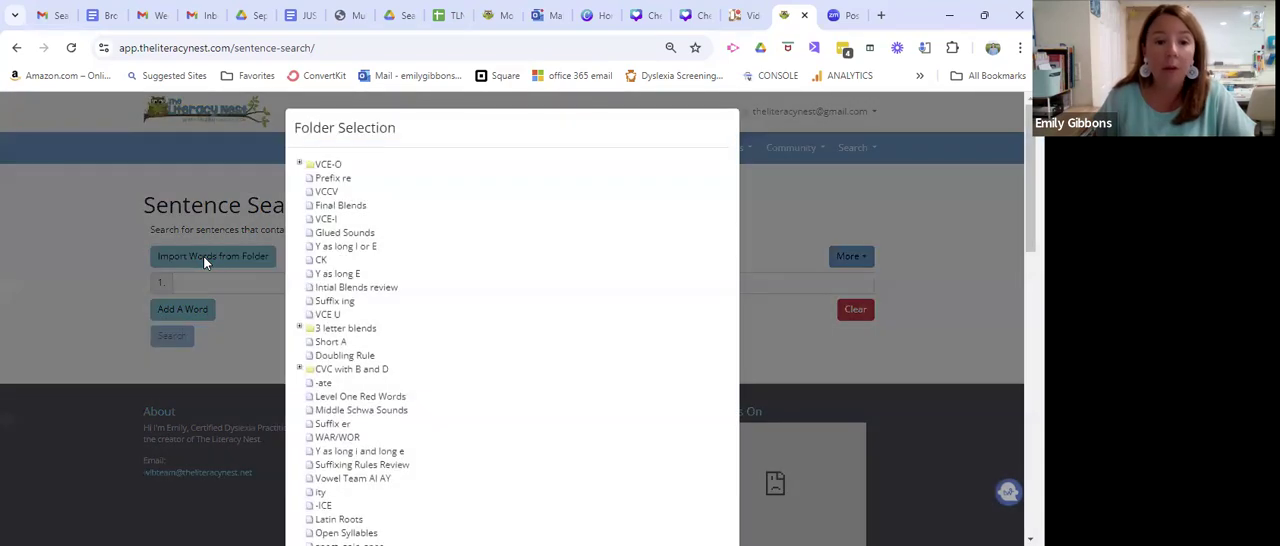
scroll(369, 328, down, 5)
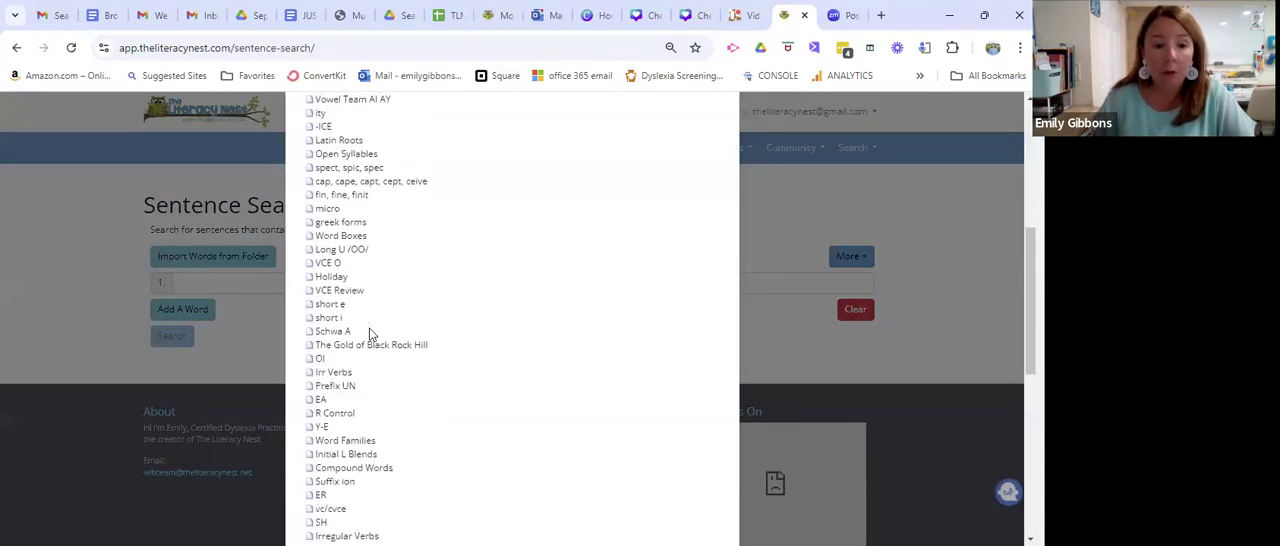
scroll(369, 334, down, 3)
scroll(366, 340, down, 2)
scroll(366, 340, down, 3)
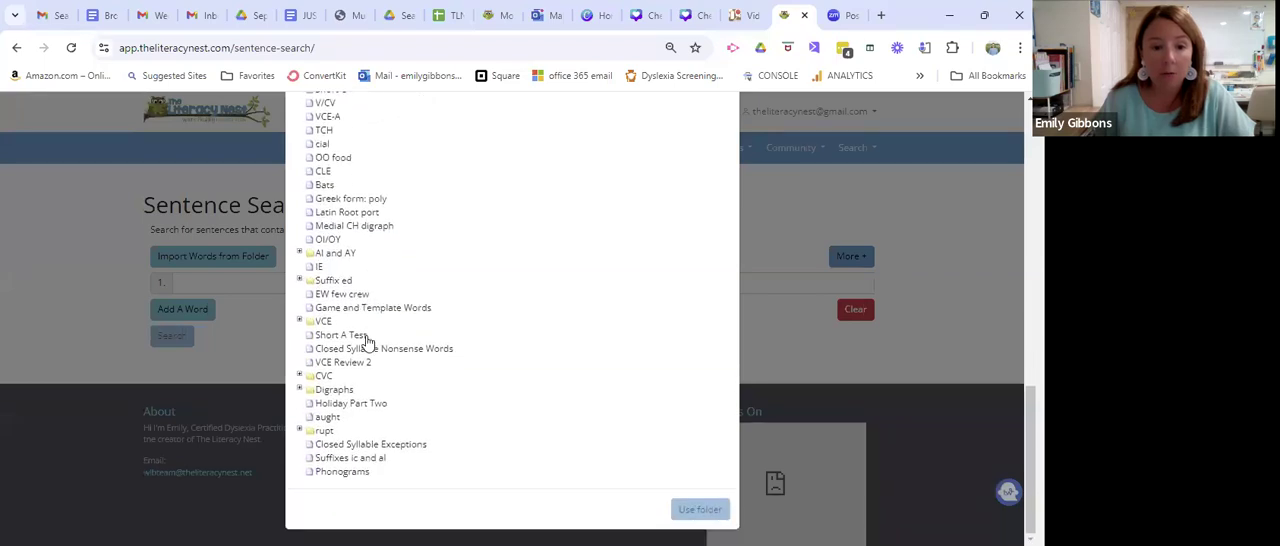
scroll(366, 338, up, 3)
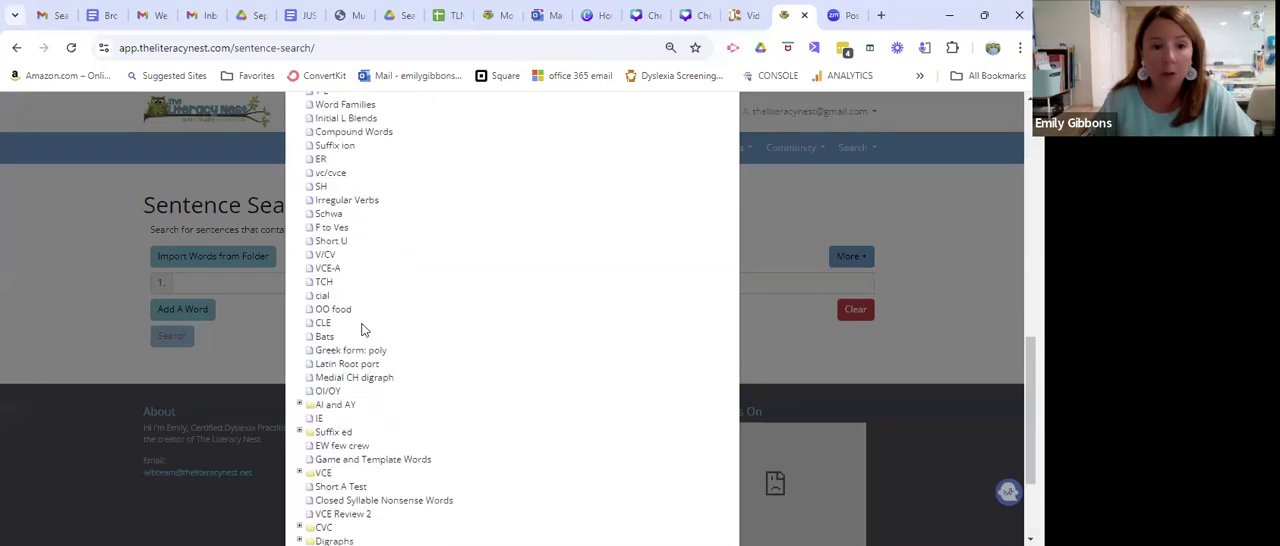
scroll(360, 326, up, 1)
click(325, 147)
scroll(597, 391, down, 4)
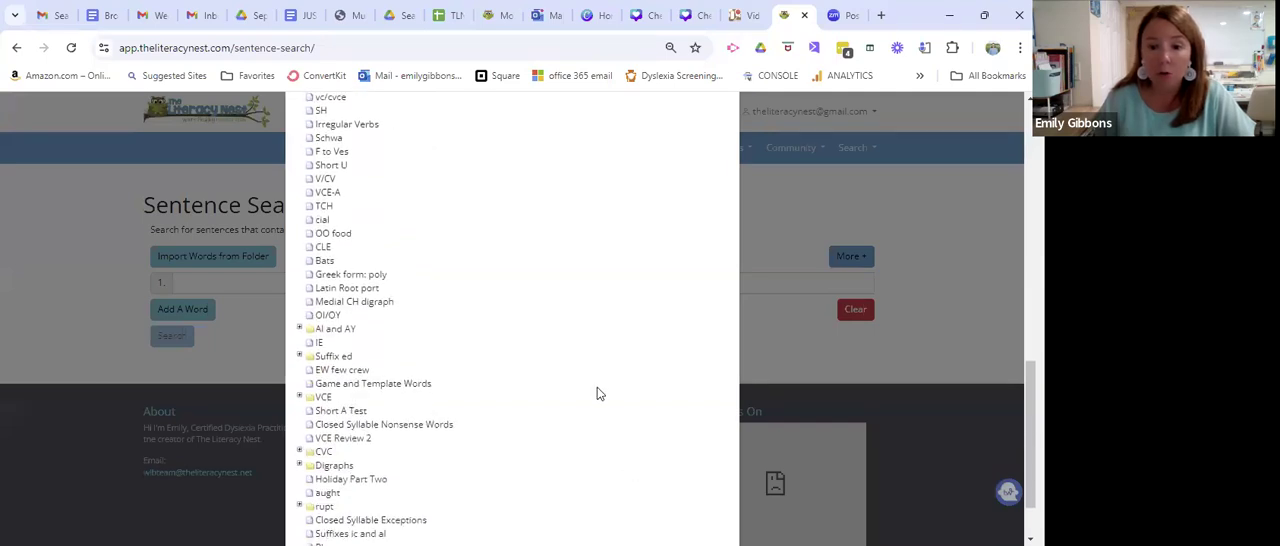
click(699, 509)
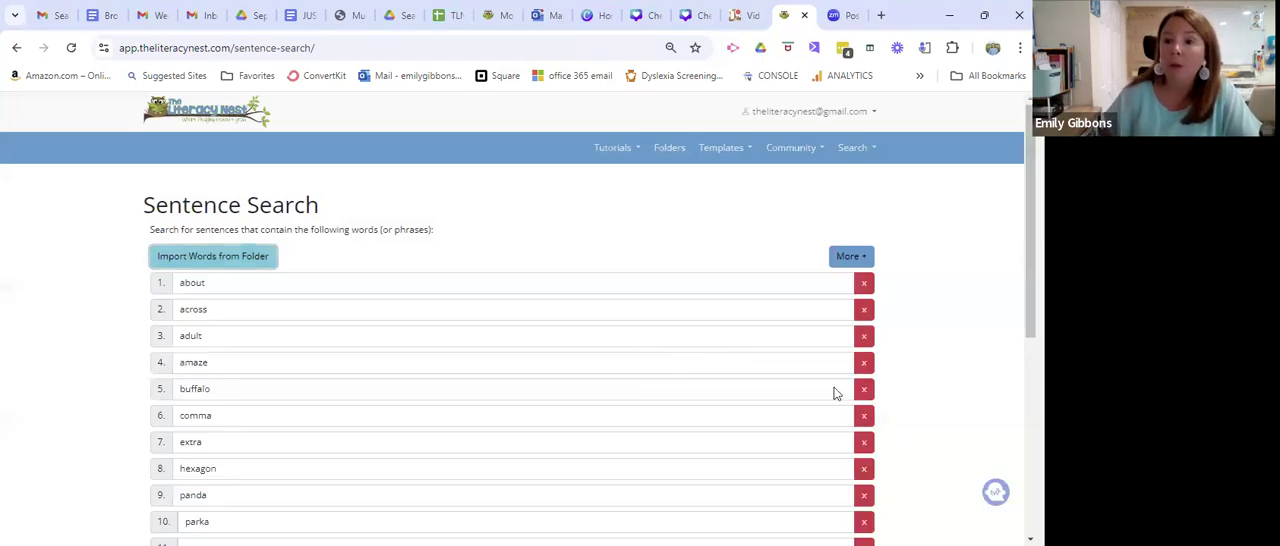
Remove the words sauna, comma and tuna from the sentence search list.
drag(1031, 208, 1031, 268)
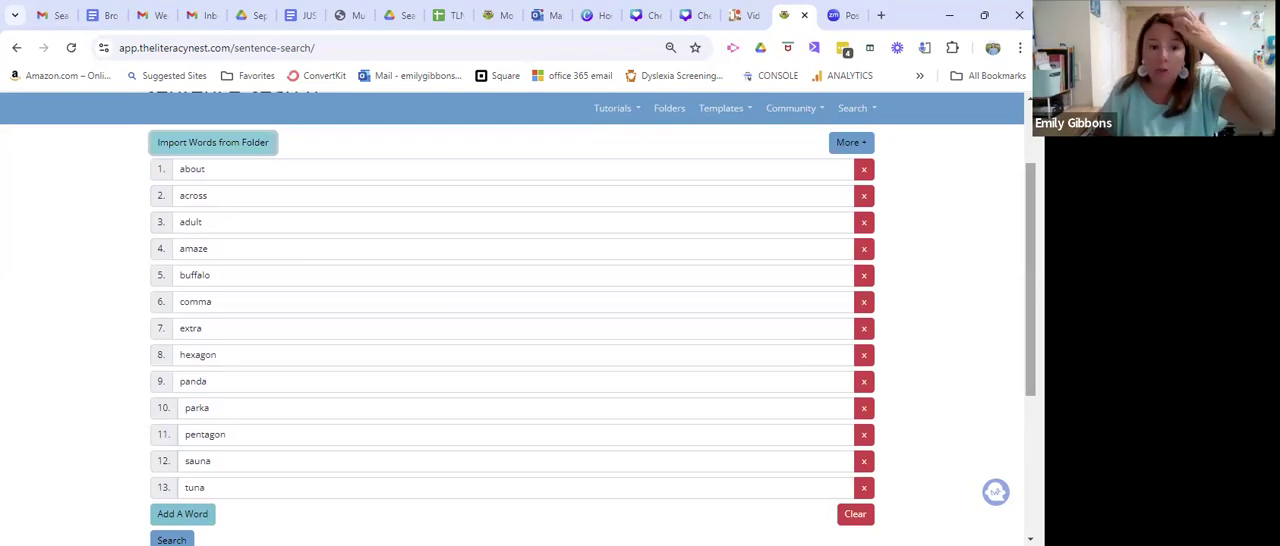
click(867, 464)
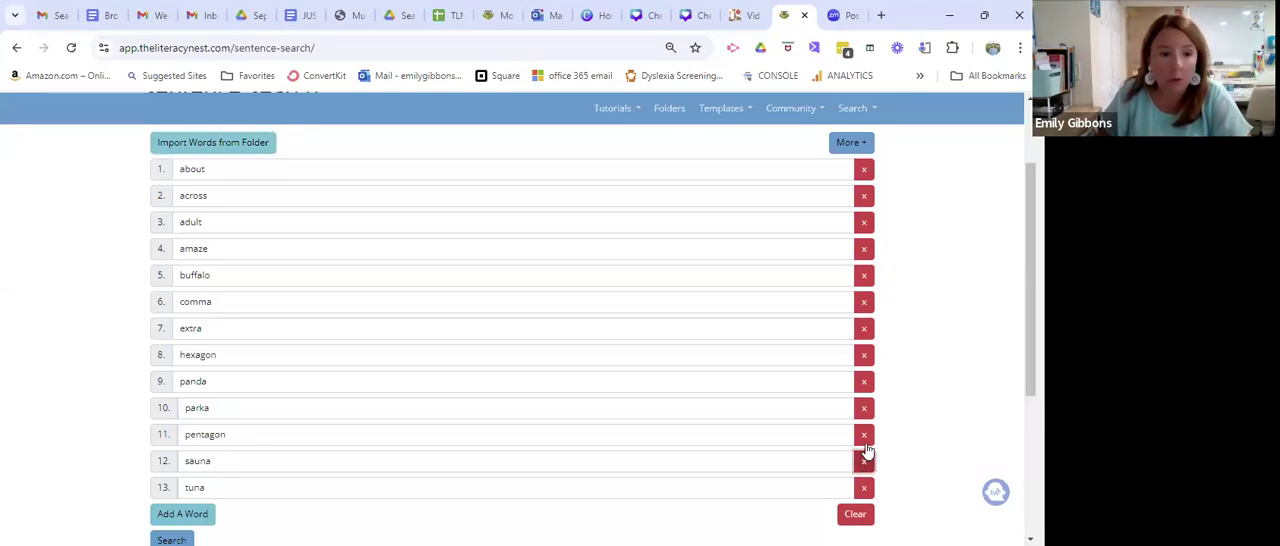
click(864, 302)
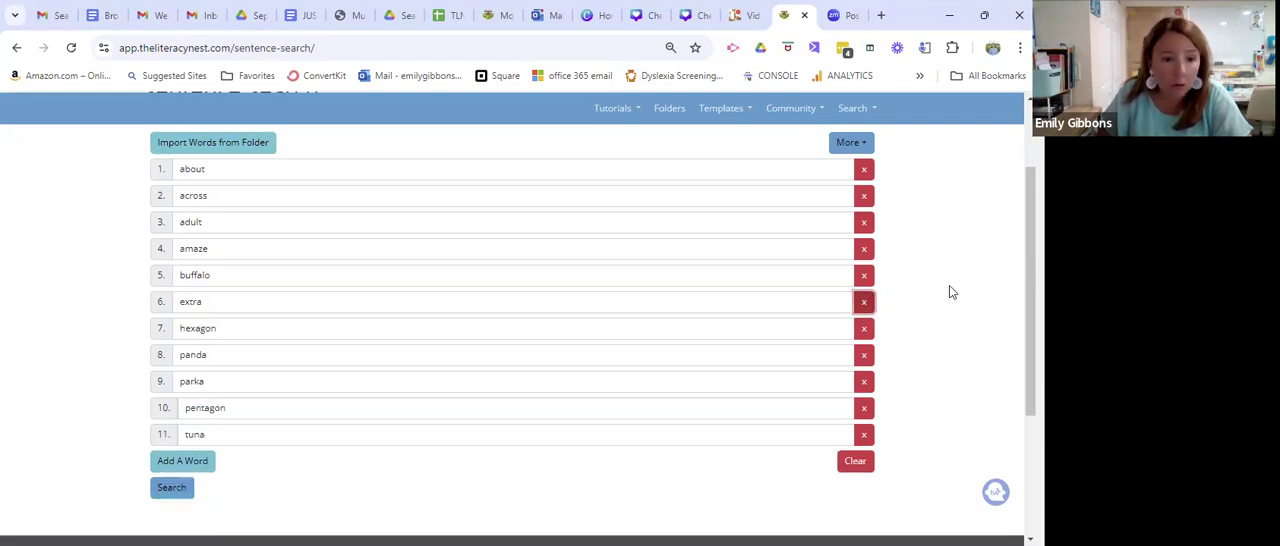
click(864, 434)
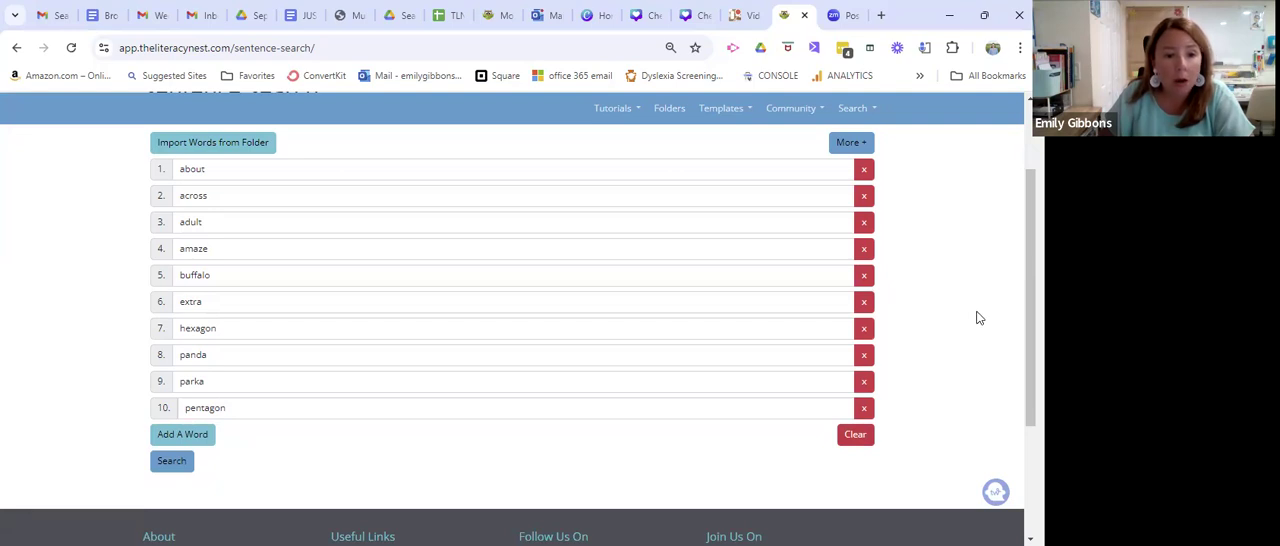
Show the additional search options and restrict the search to Sentences.
scroll(979, 318, up, 1)
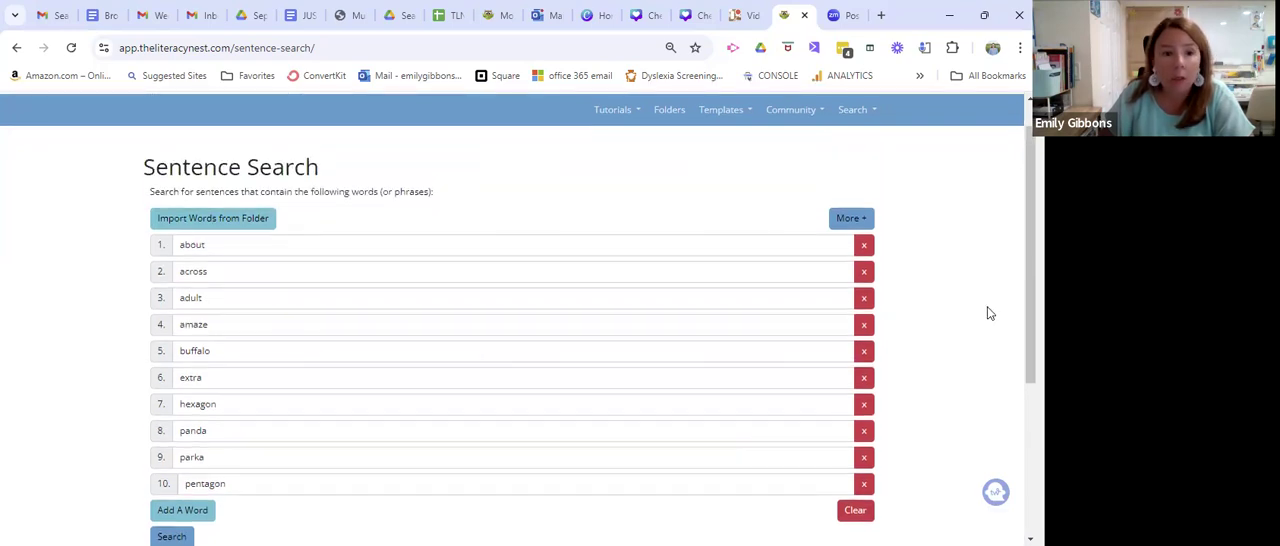
click(852, 220)
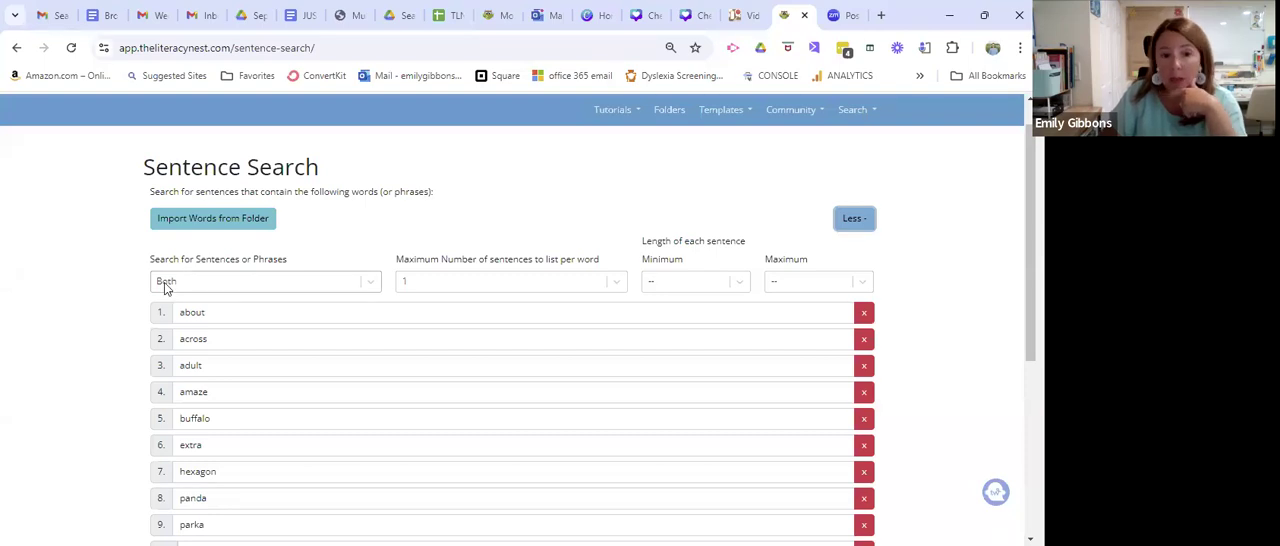
click(371, 284)
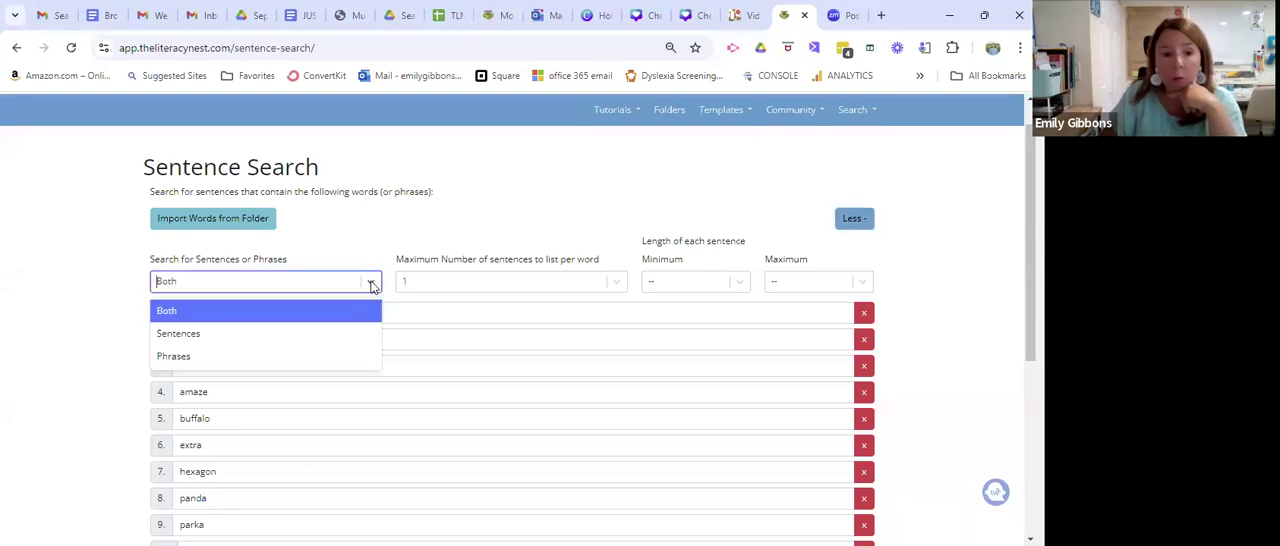
click(179, 338)
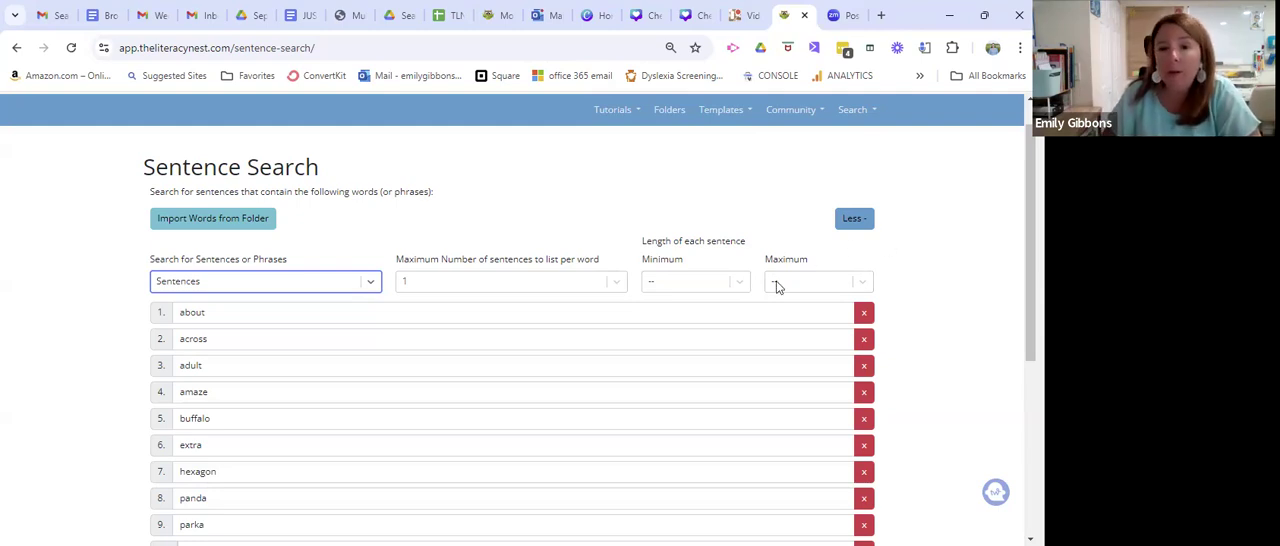
Set the sentence length to a minimum of 4 and a maximum of 6, and run the search.
click(740, 287)
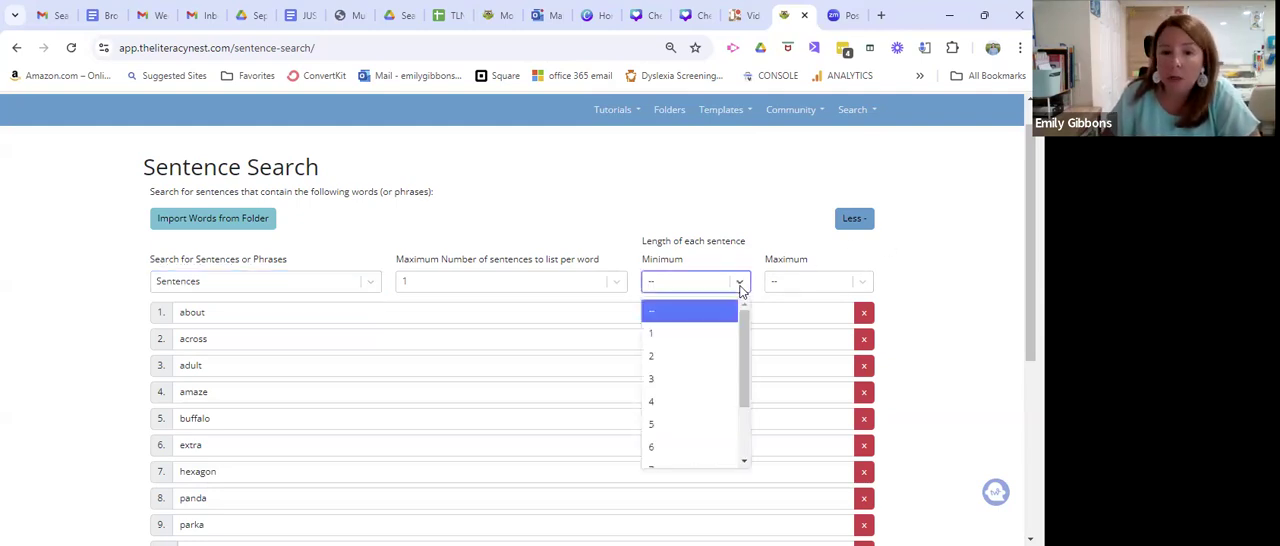
click(659, 401)
click(859, 283)
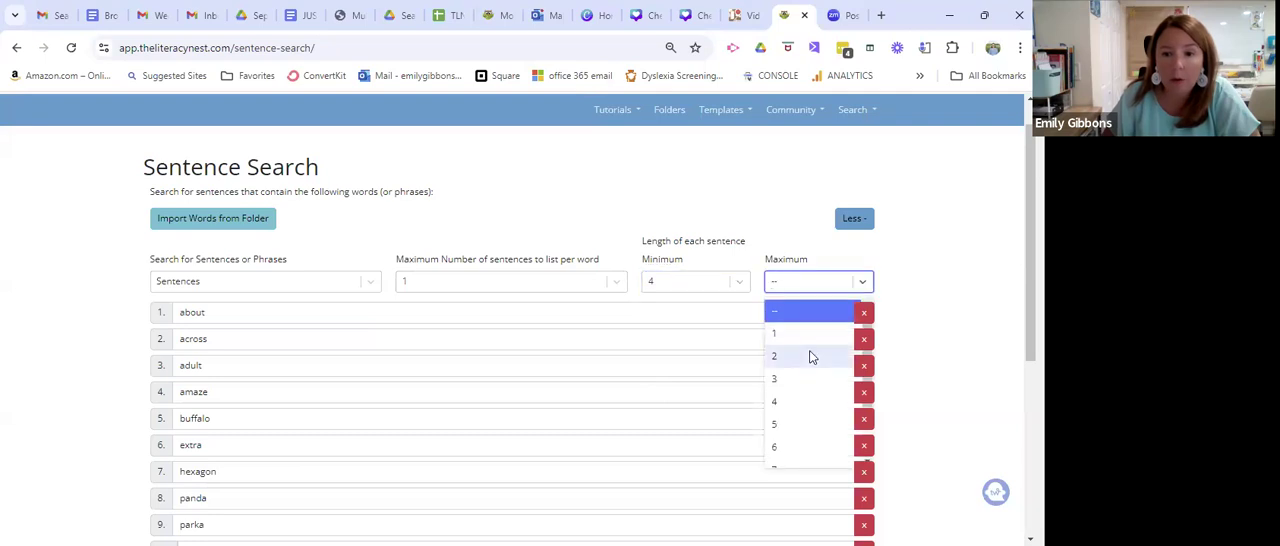
scroll(809, 354, down, 2)
click(779, 367)
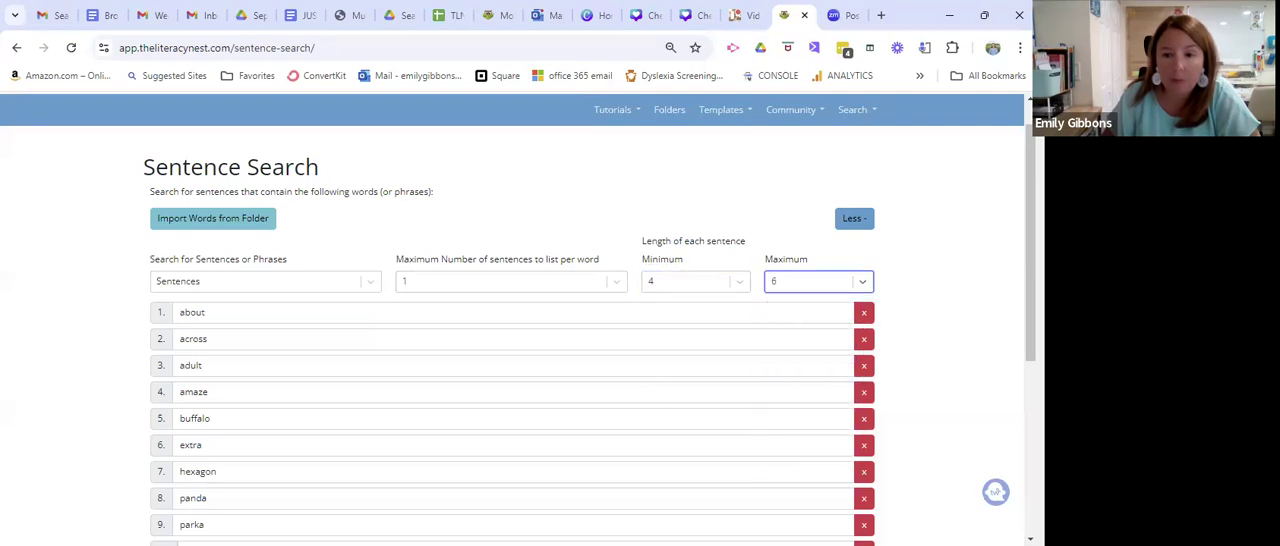
scroll(512, 320, down, 3)
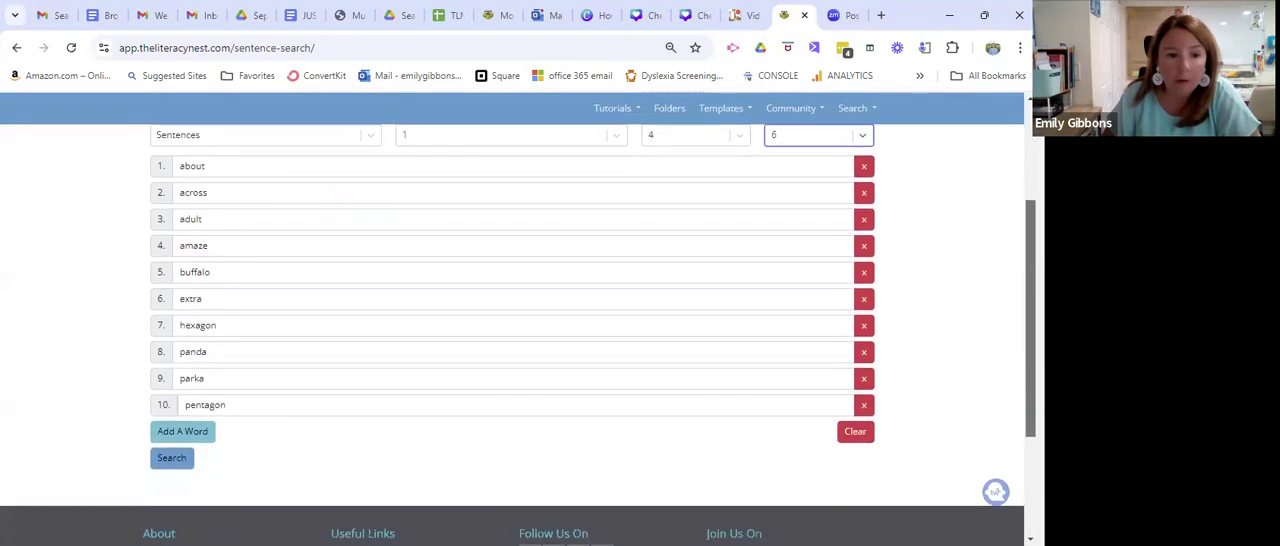
click(174, 462)
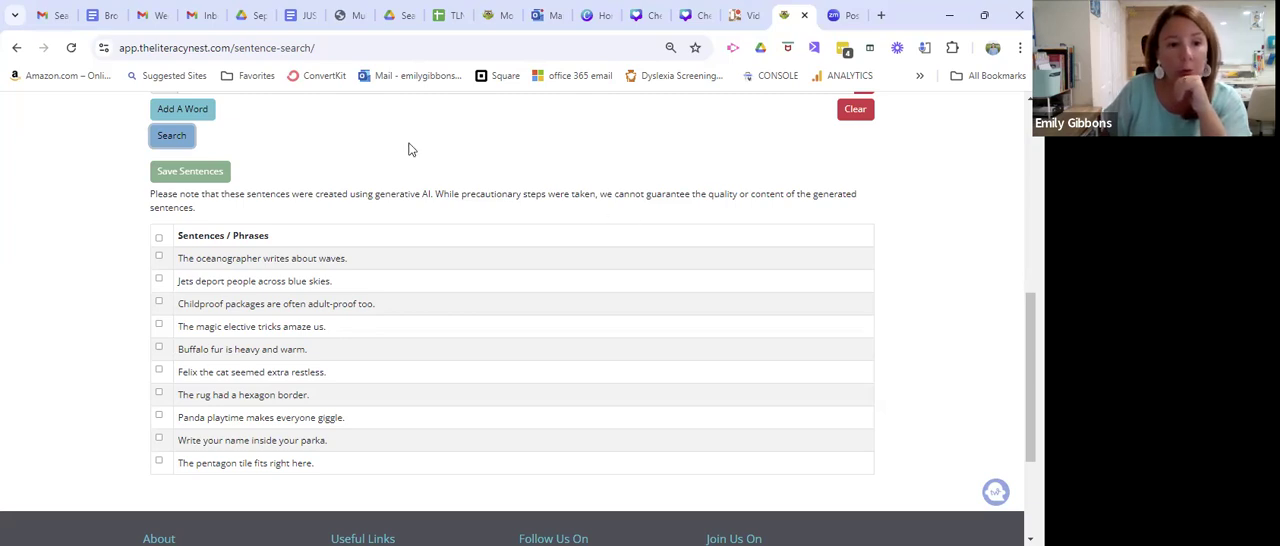
Select all the generated sentences and save them to the Schwa A folder.
click(158, 238)
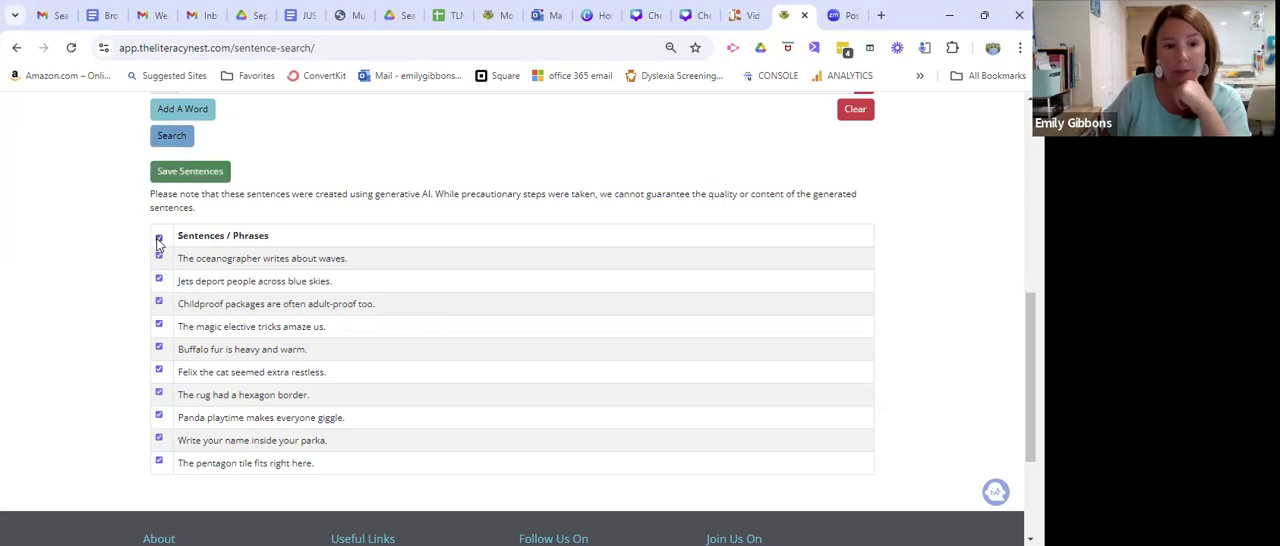
click(181, 179)
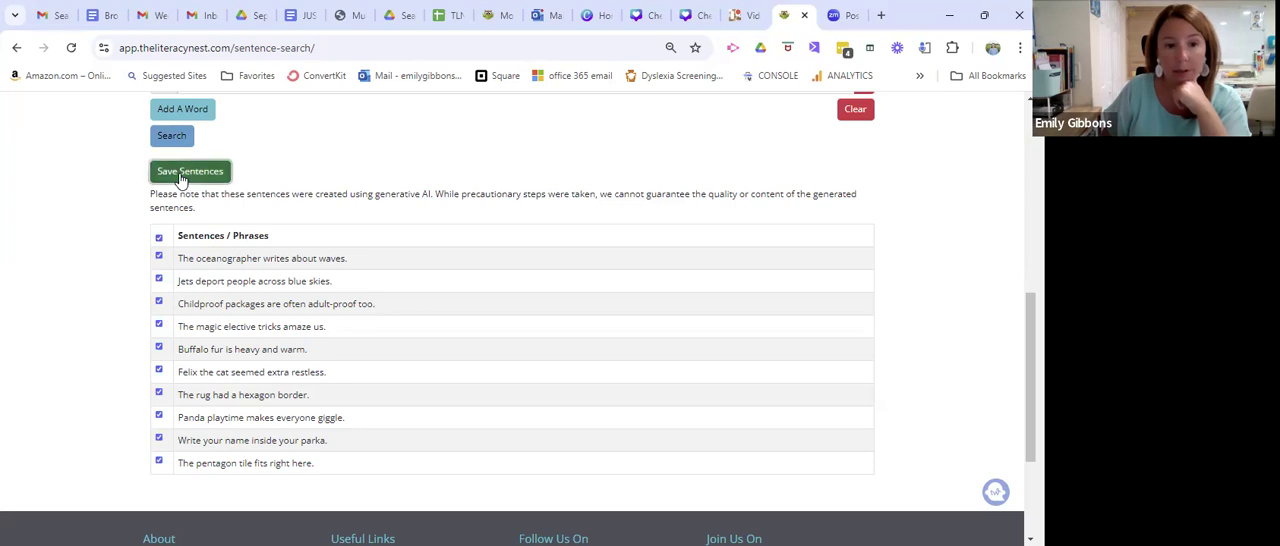
scroll(457, 258, down, 3)
scroll(457, 258, down, 6)
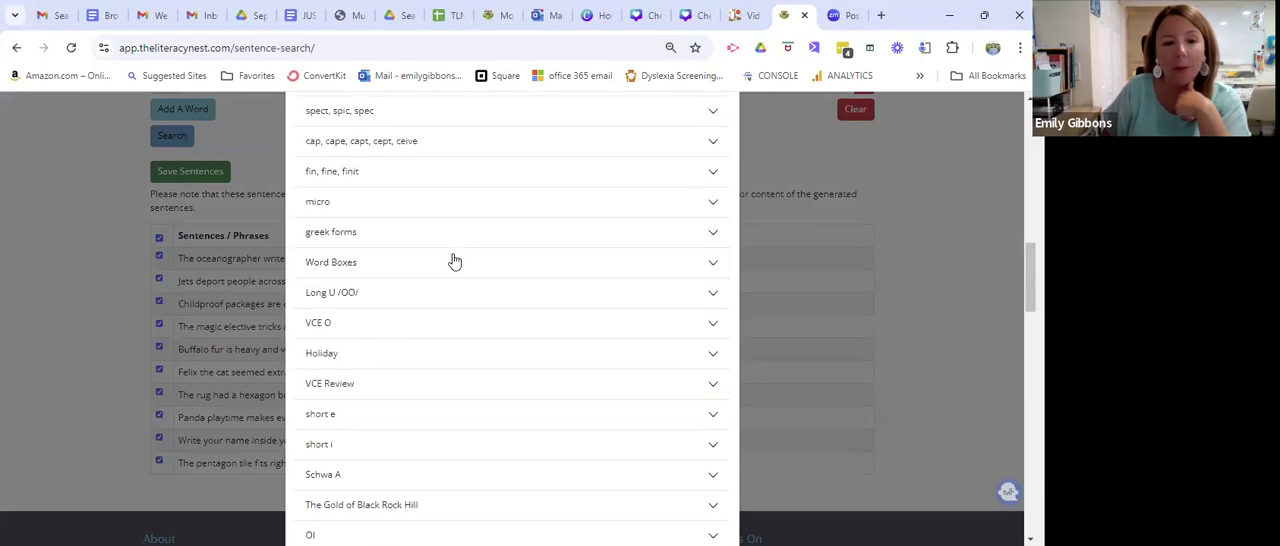
scroll(453, 262, down, 2)
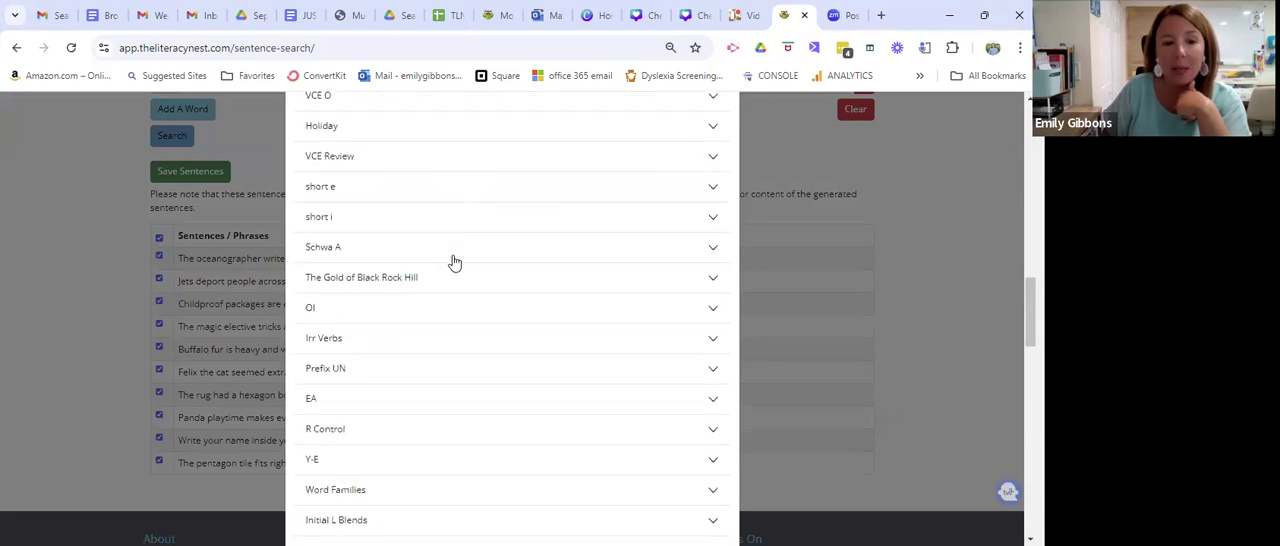
click(336, 254)
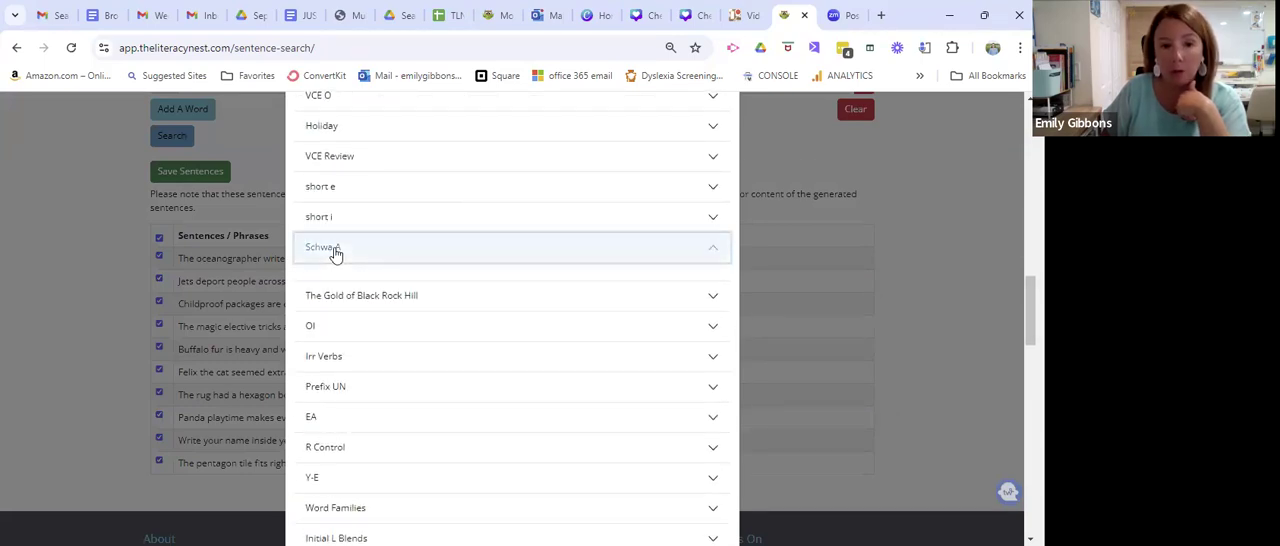
drag(1030, 311, 1030, 485)
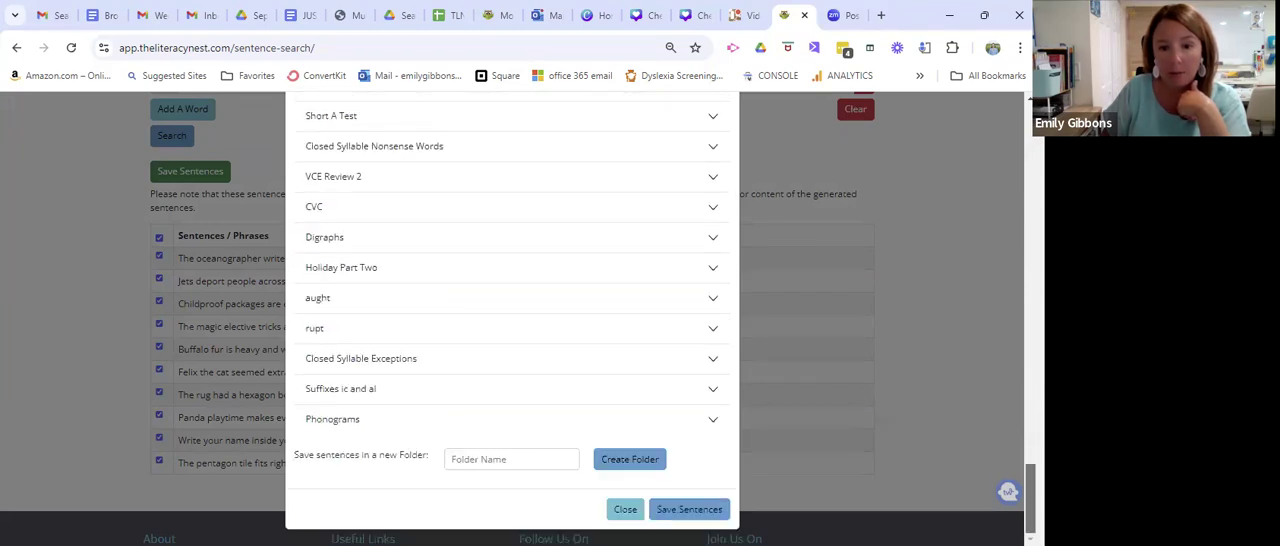
click(946, 475)
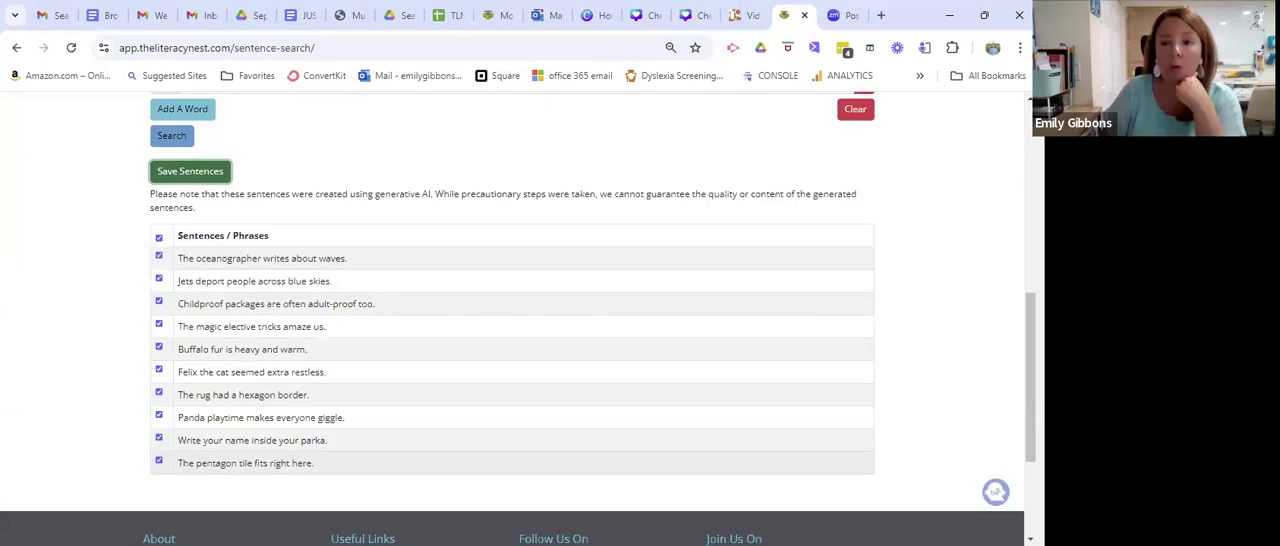
Open the Schwa A folder from the saved folders.
drag(1030, 378, 1030, 189)
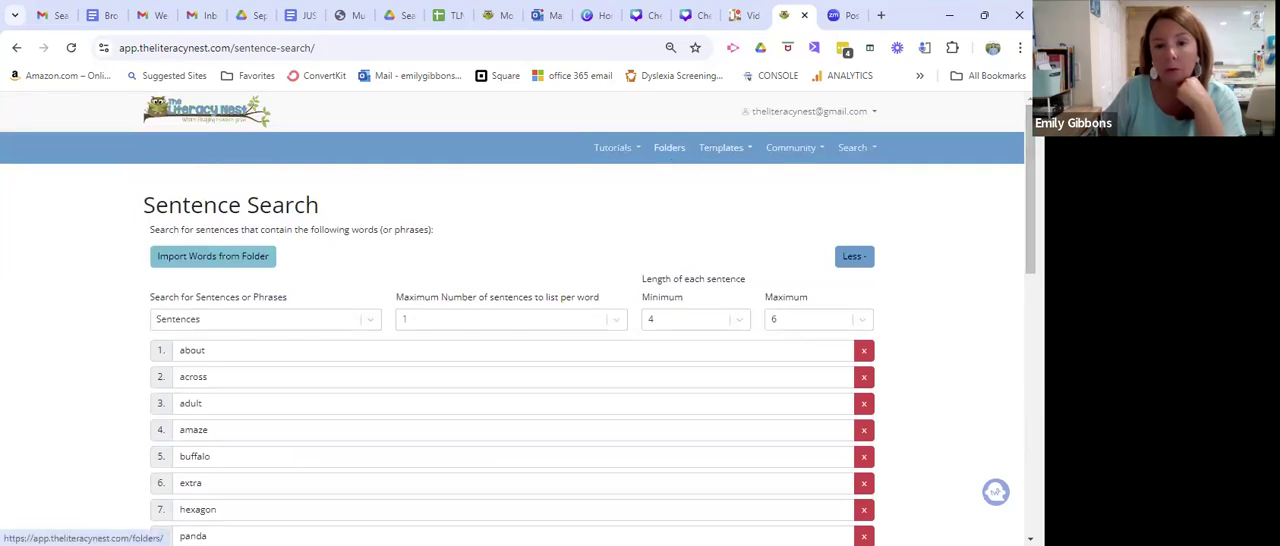
click(669, 147)
scroll(512, 320, down, 8)
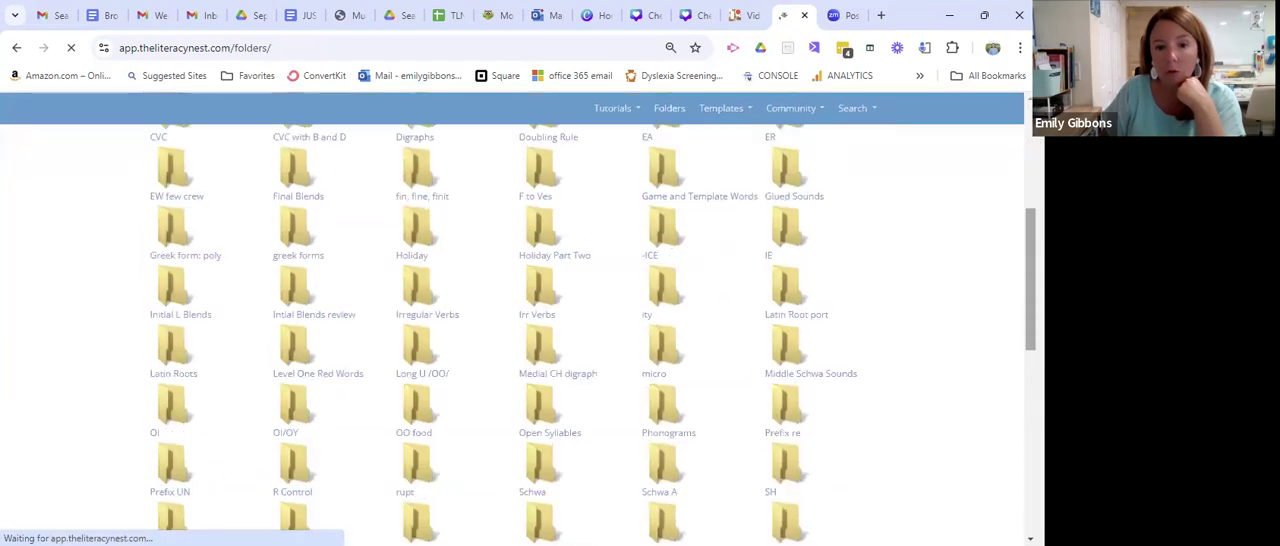
drag(1030, 272, 1030, 298)
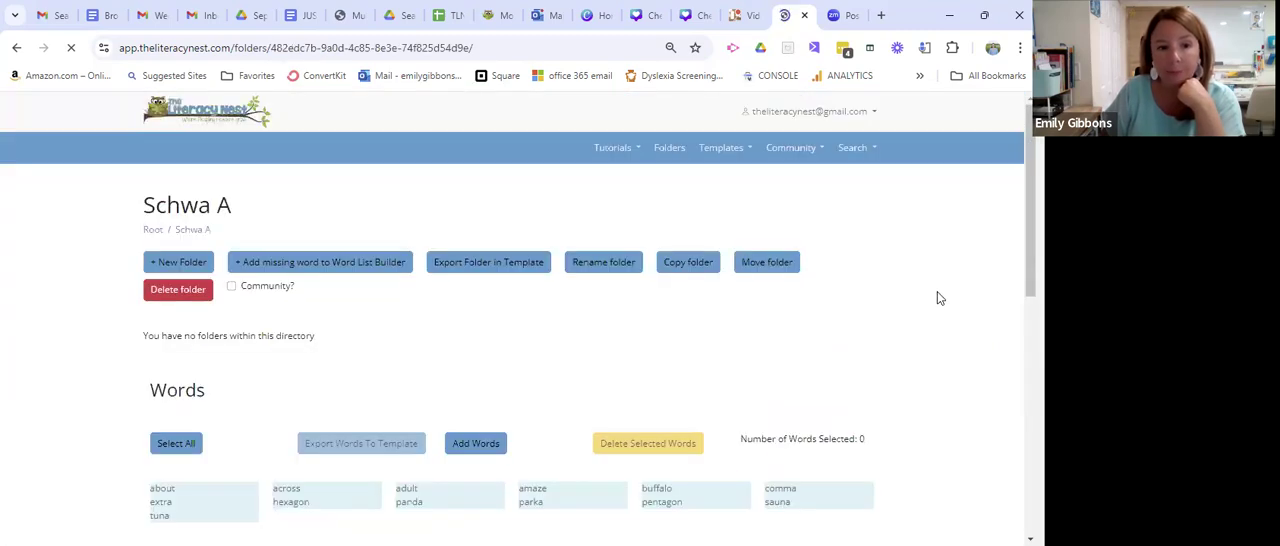
Select all saved Schwa A sentences except "The oceanographer writes about waves." and "Childproof packages are often adult-proof too.".
scroll(937, 300, down, 2)
scroll(937, 307, down, 3)
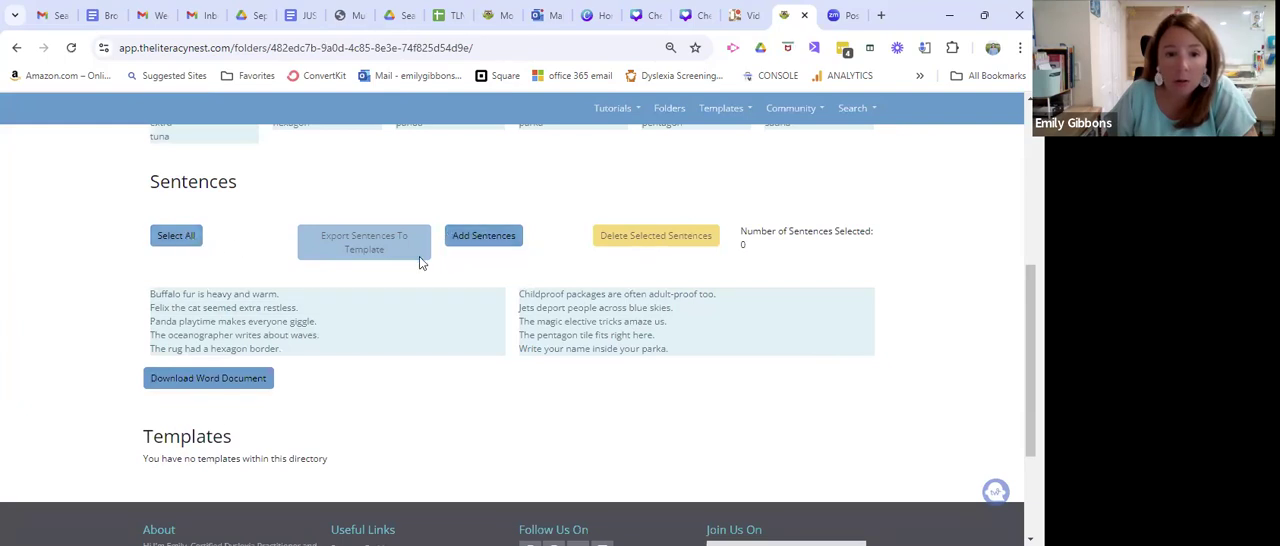
click(246, 298)
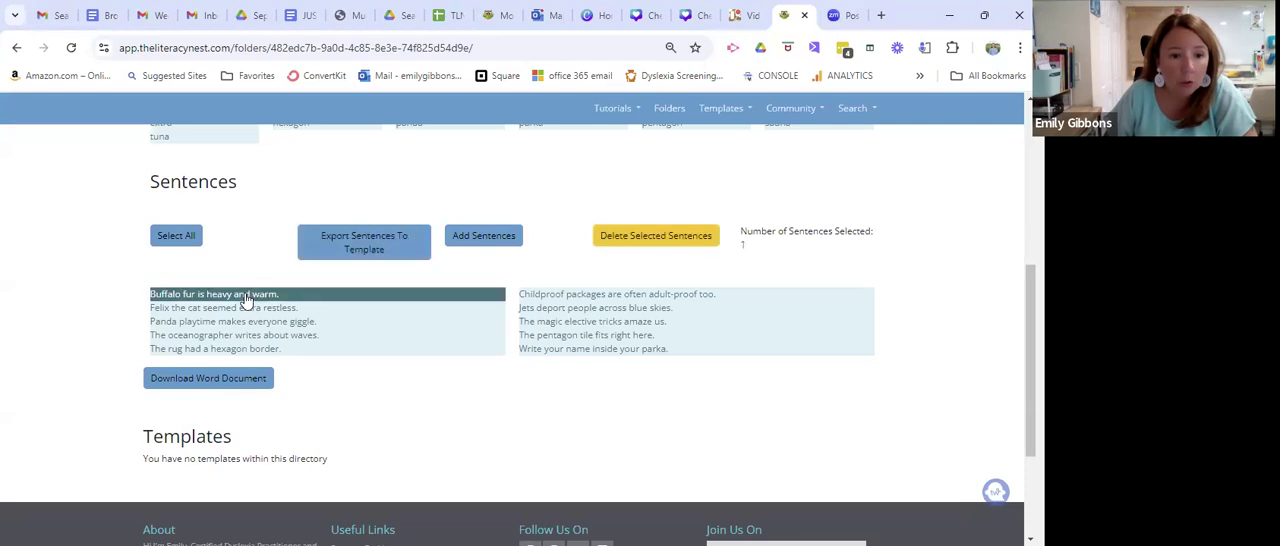
click(245, 308)
click(253, 322)
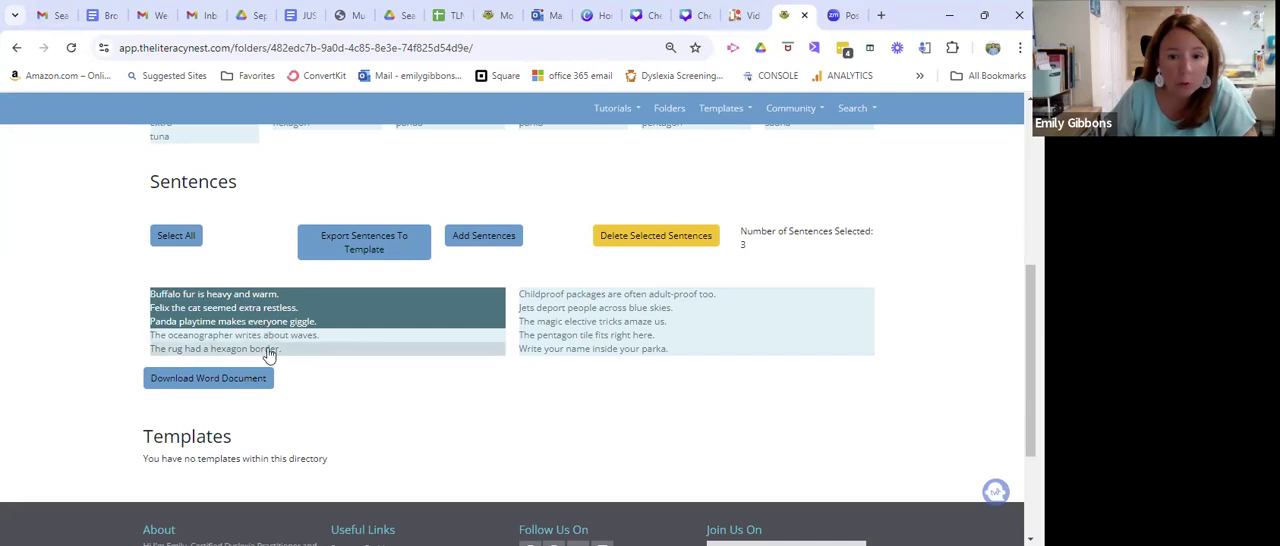
click(268, 350)
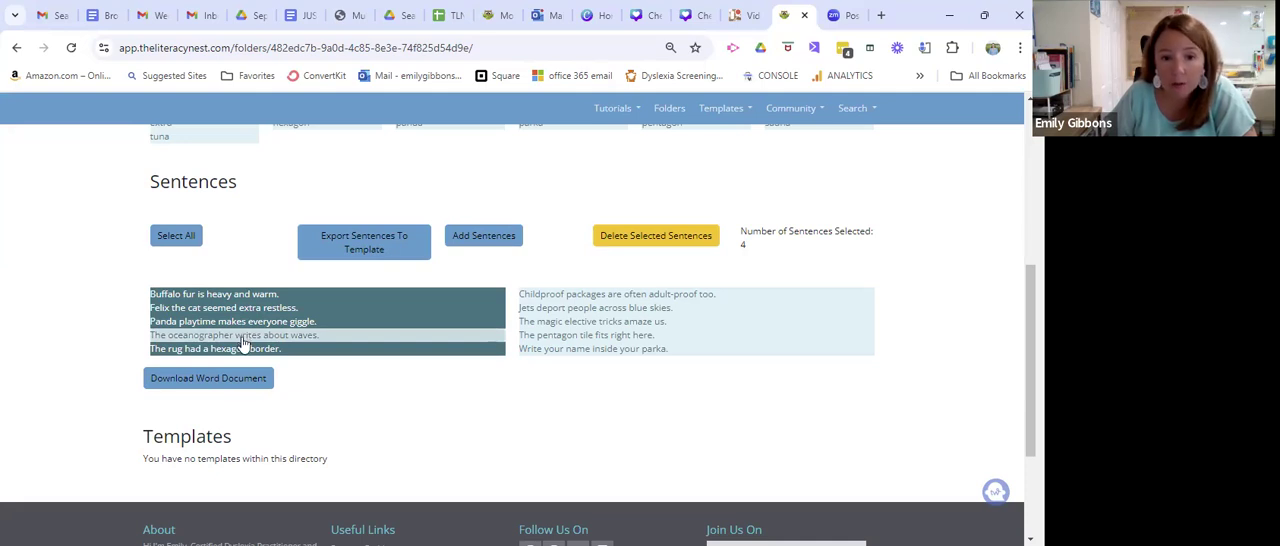
click(617, 310)
click(666, 328)
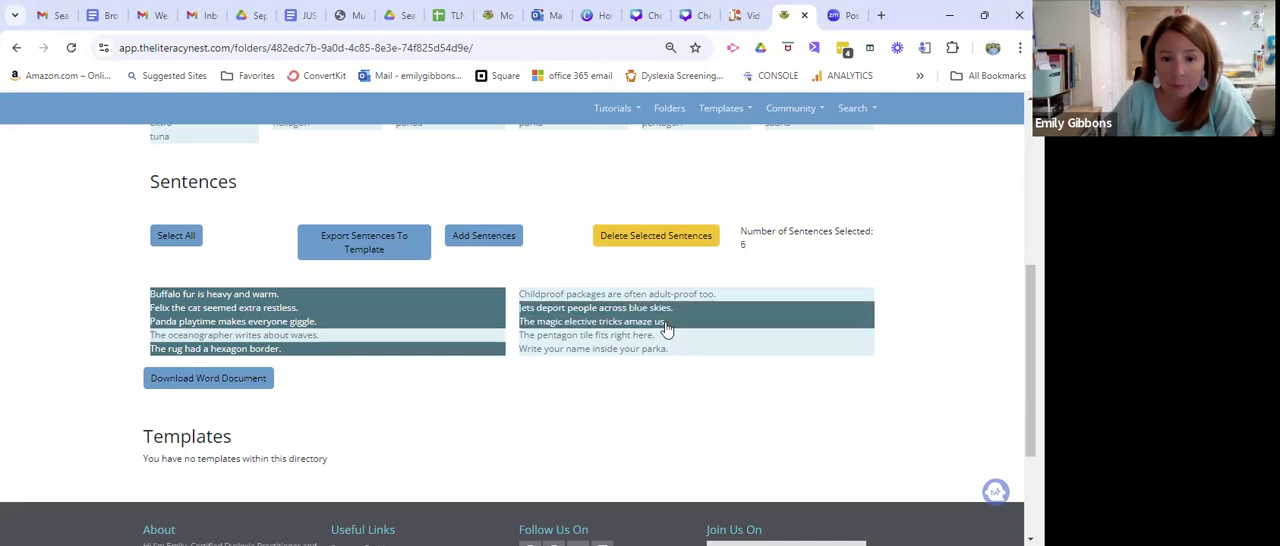
click(660, 337)
click(670, 352)
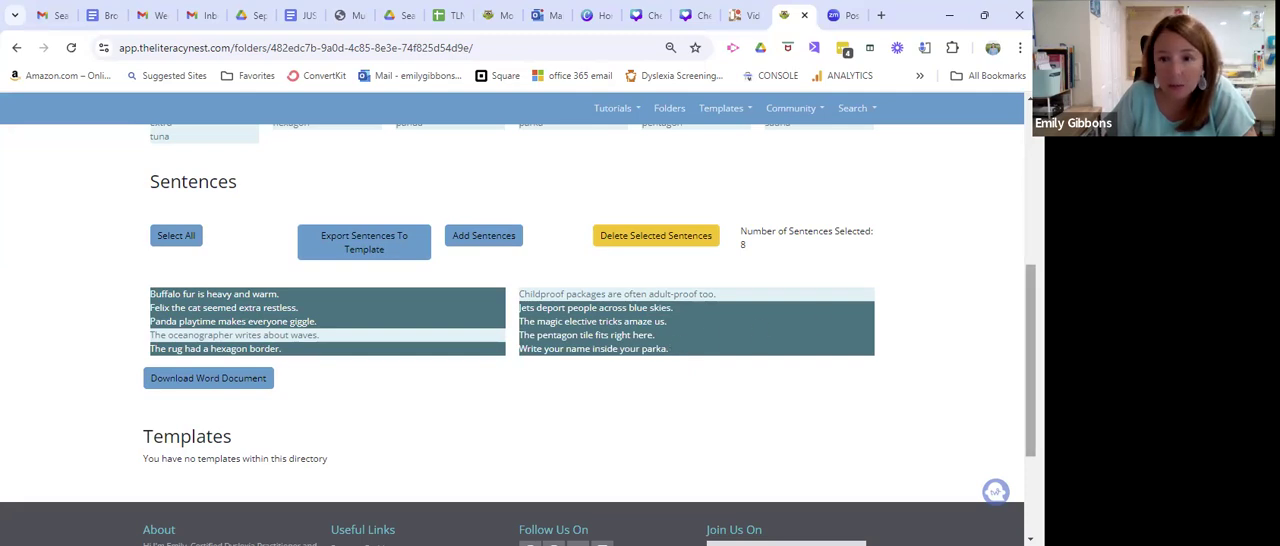
Export the selected sentences to the Speech Bubble Sentences template.
scroll(996, 282, down, 1)
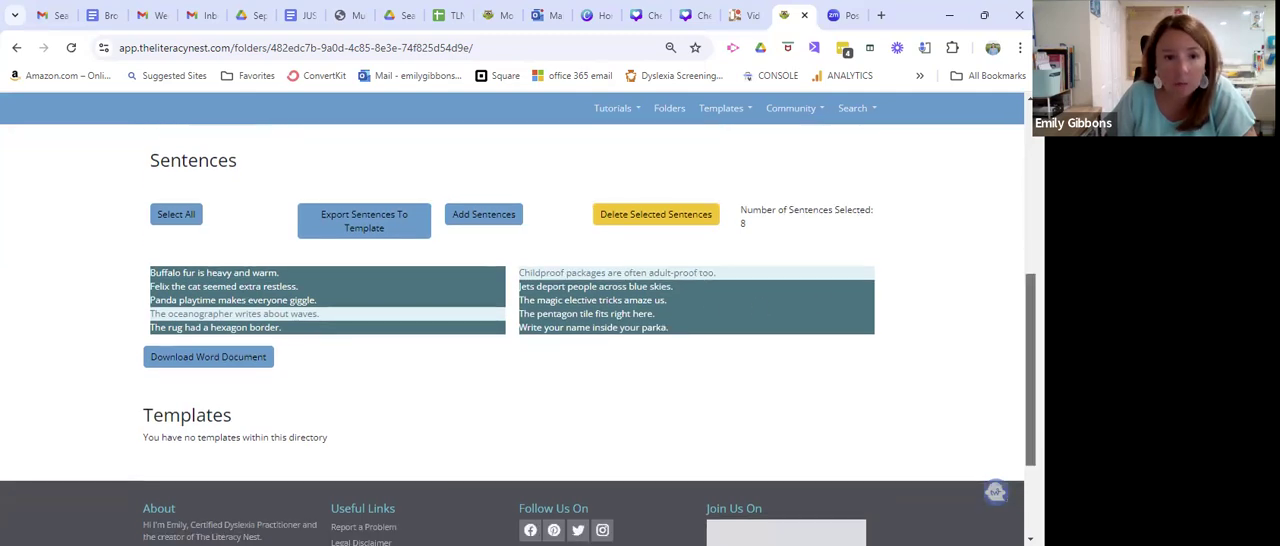
click(355, 234)
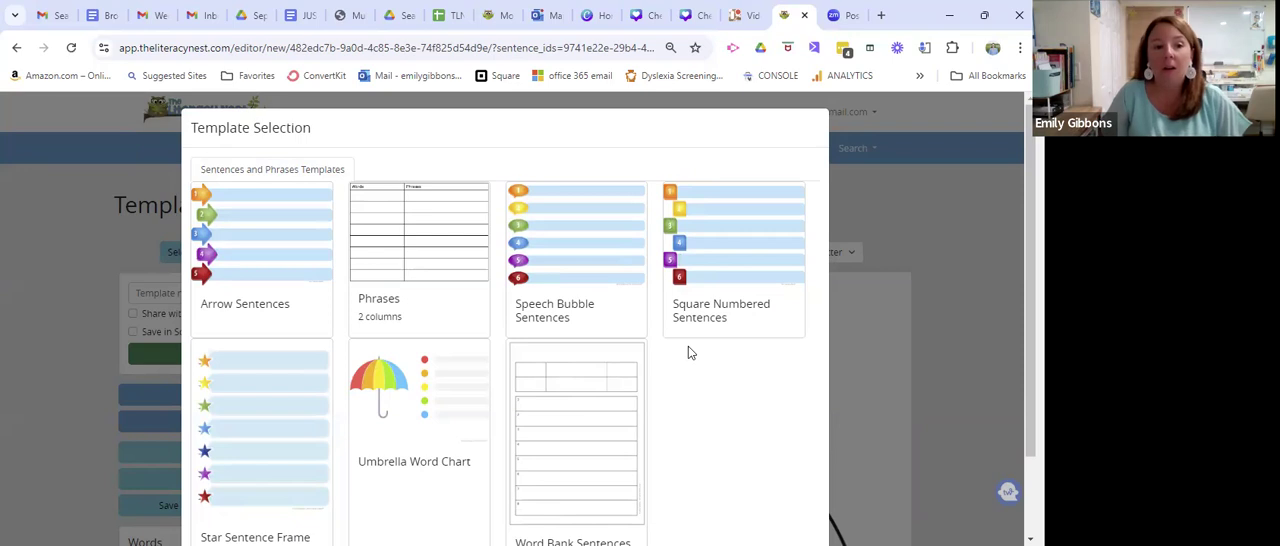
scroll(697, 372, down, 1)
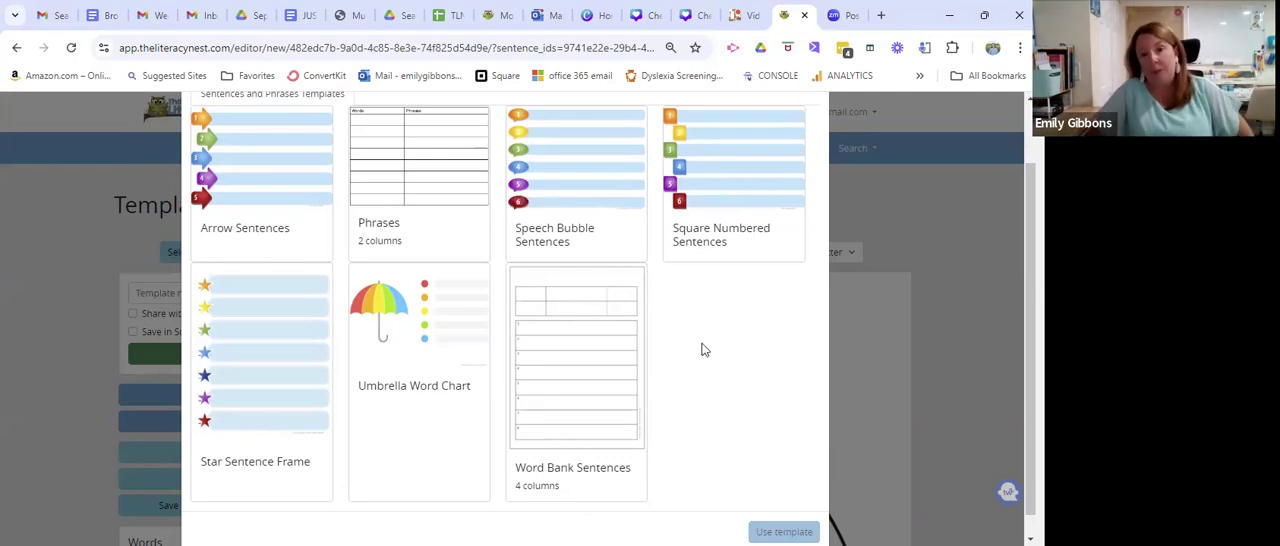
scroll(587, 300, up, 1)
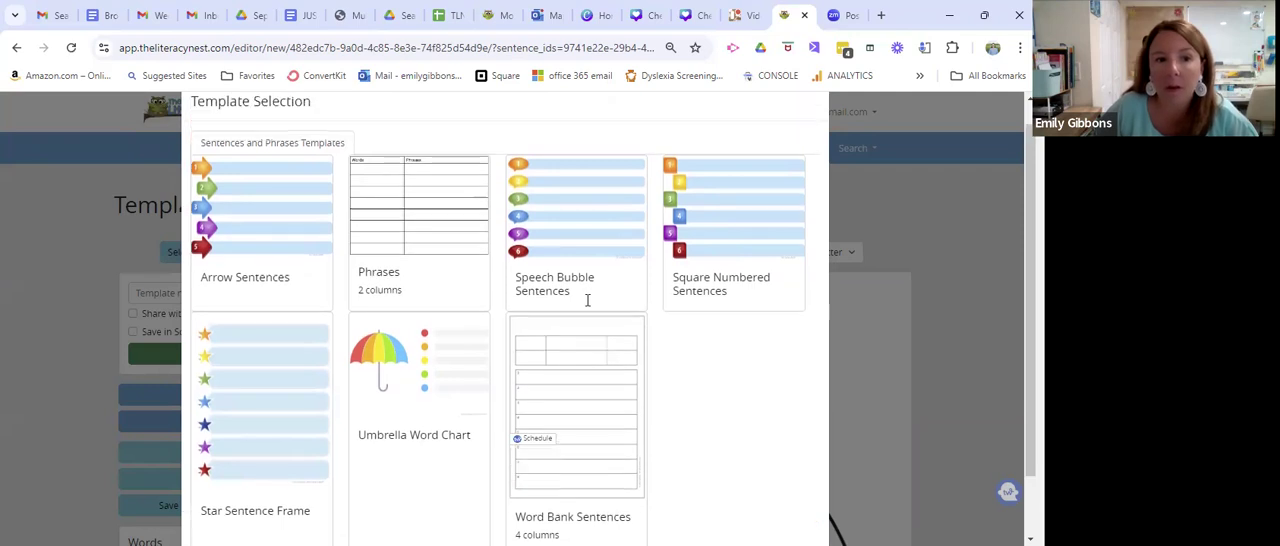
click(574, 270)
scroll(620, 300, down, 2)
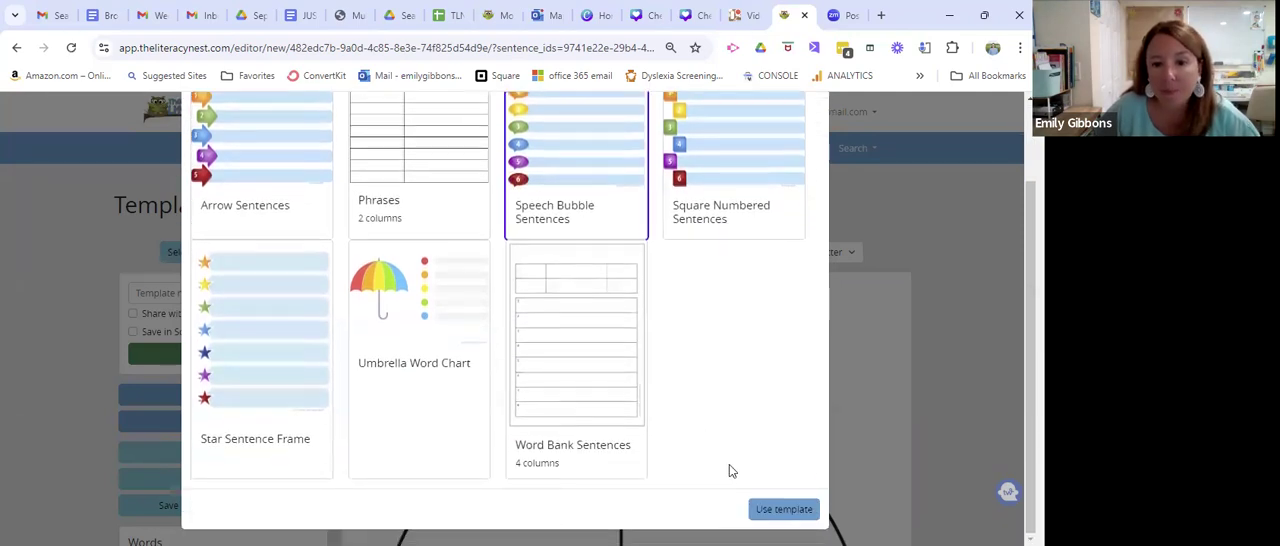
click(784, 509)
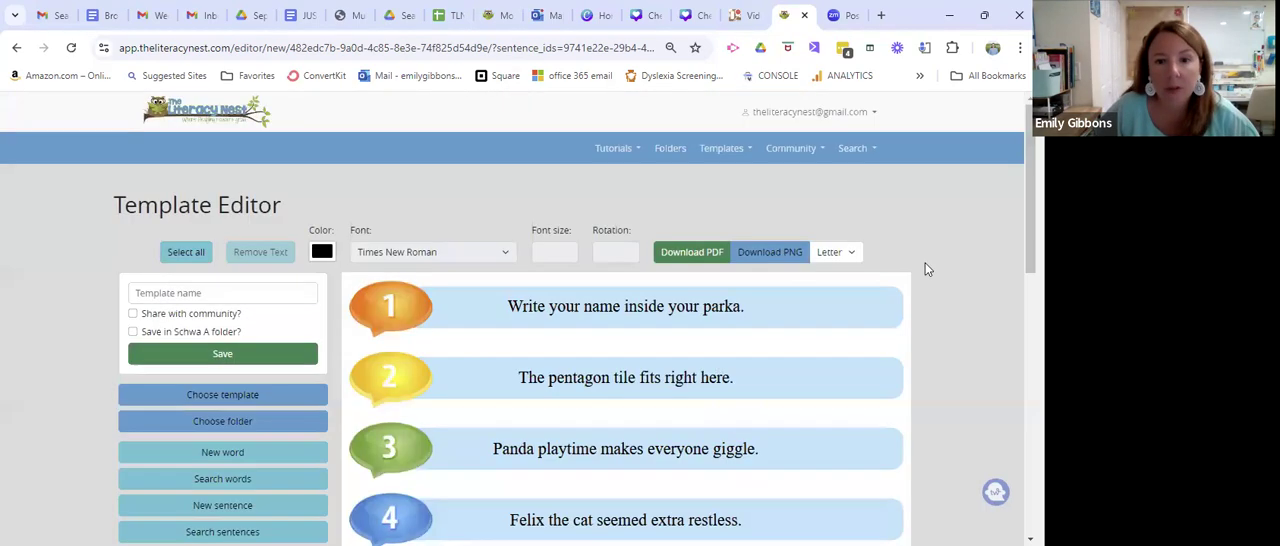
Set all the template's sentences to Century Gothic at font size 26.
scroll(518, 318, down, 3)
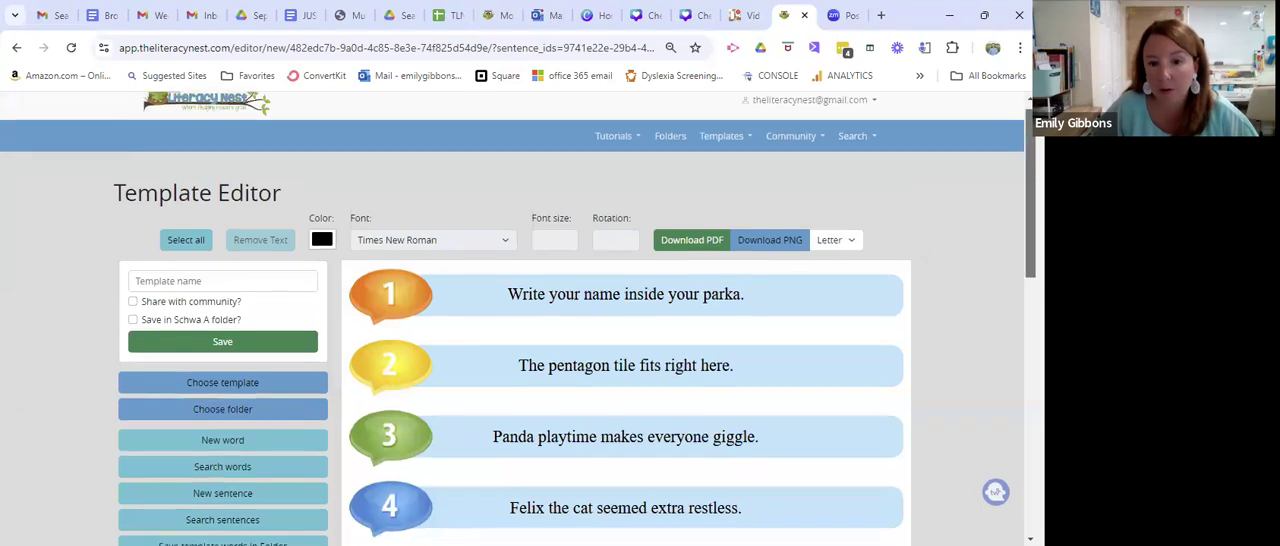
scroll(577, 335, down, 2)
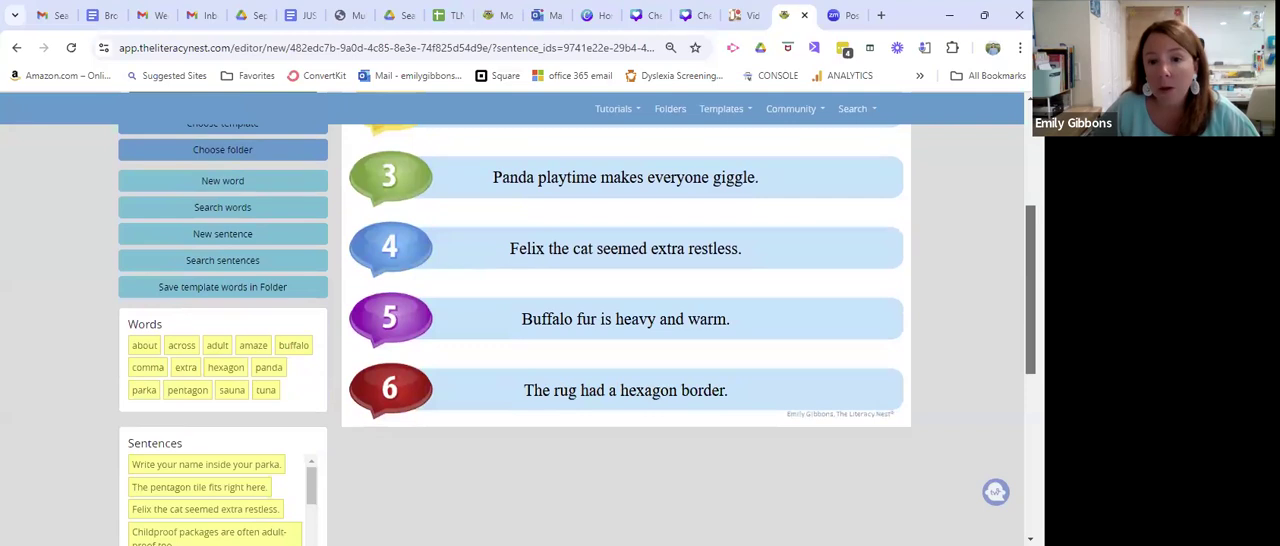
scroll(226, 340, down, 3)
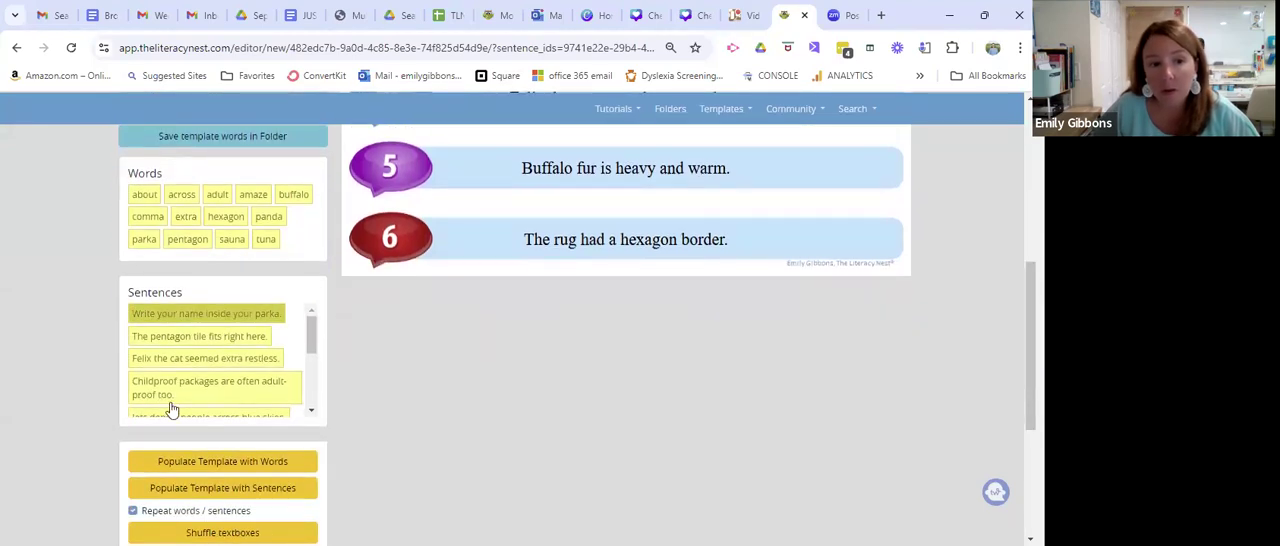
mouse_move(318, 333)
mouse_down()
mouse_move(316, 390)
mouse_move(314, 316)
mouse_up()
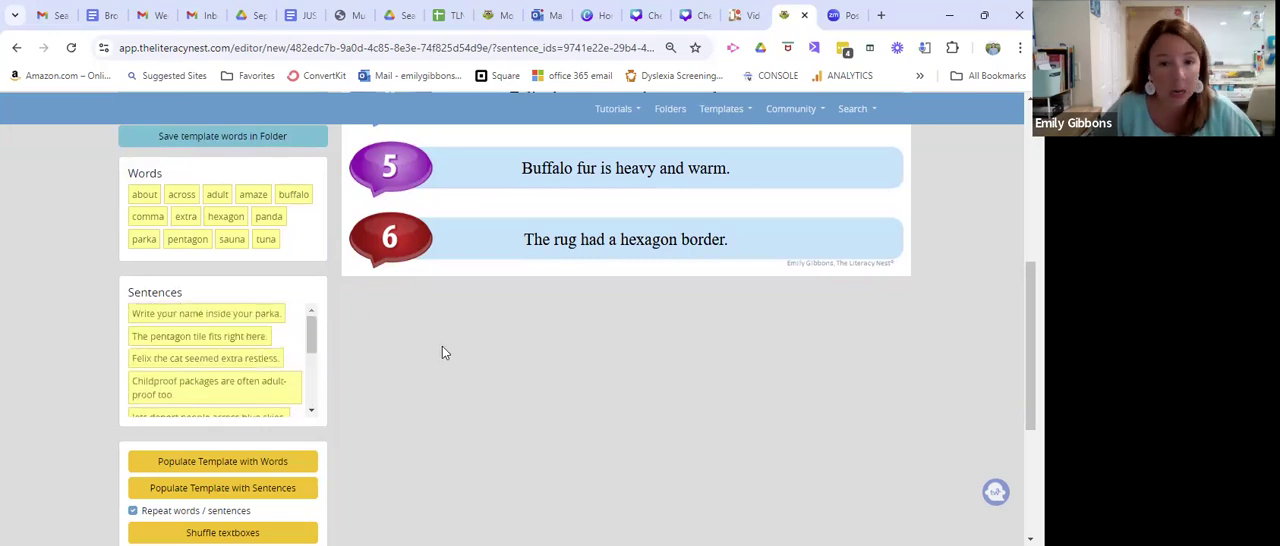
drag(1031, 322, 1031, 177)
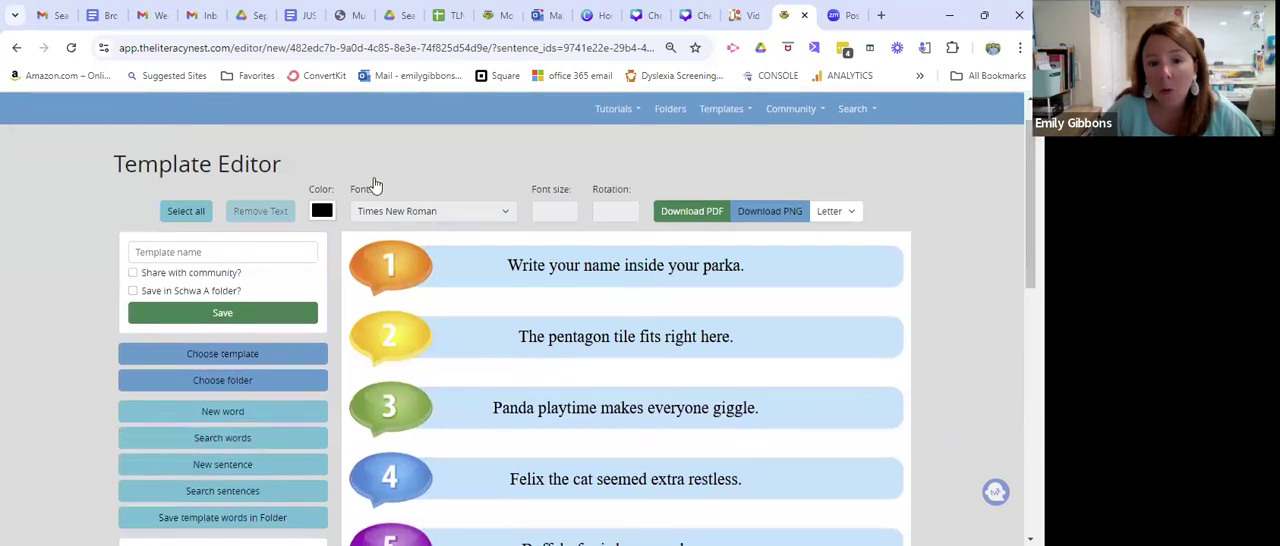
click(193, 214)
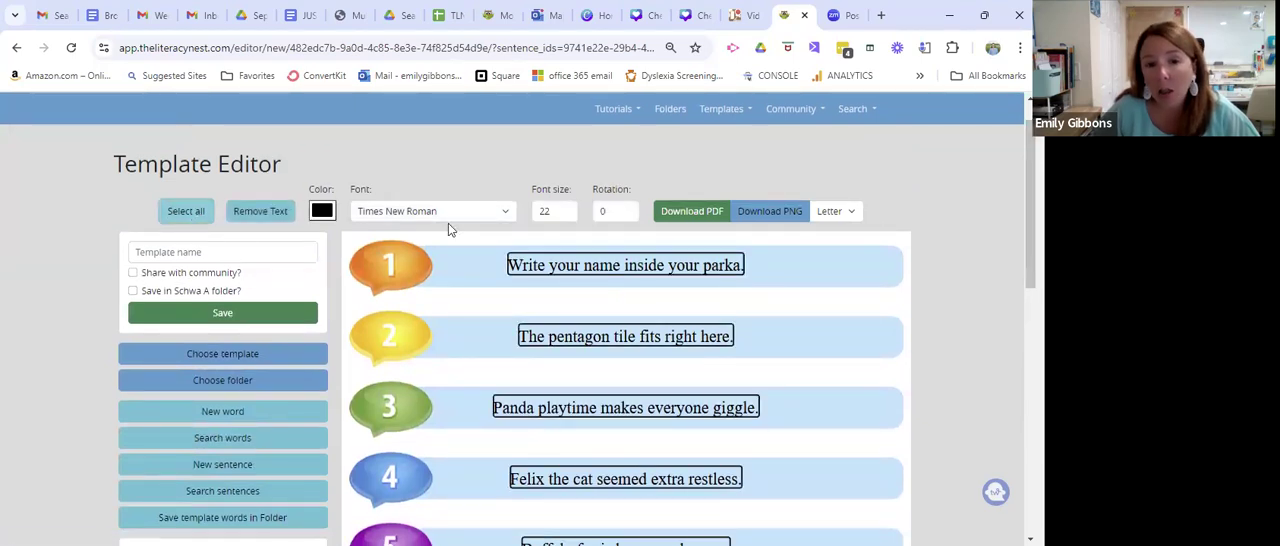
click(505, 214)
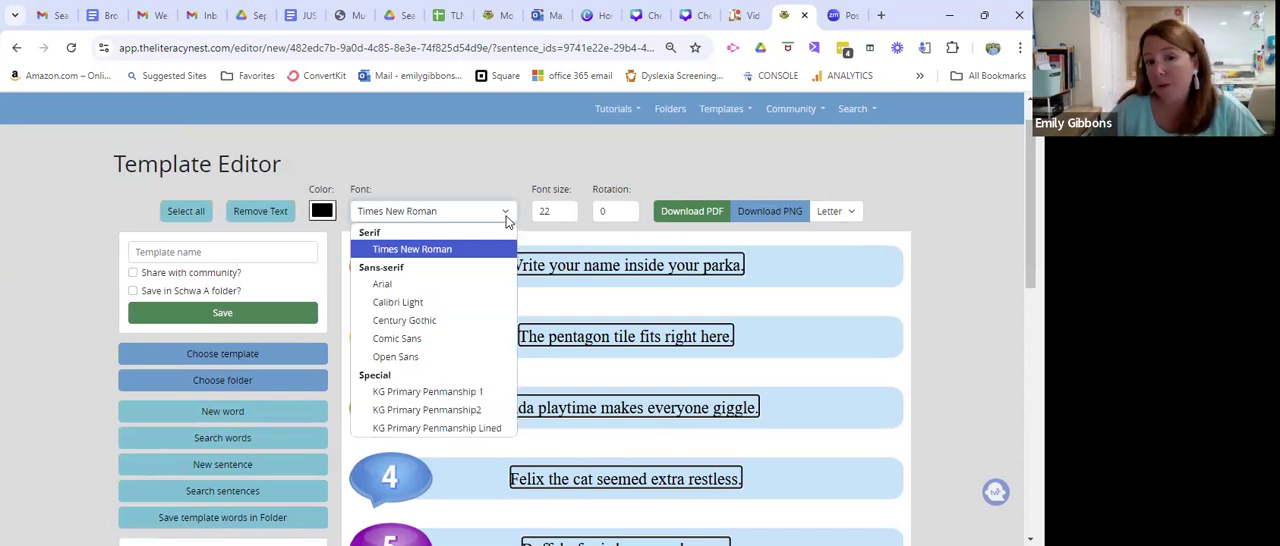
click(430, 327)
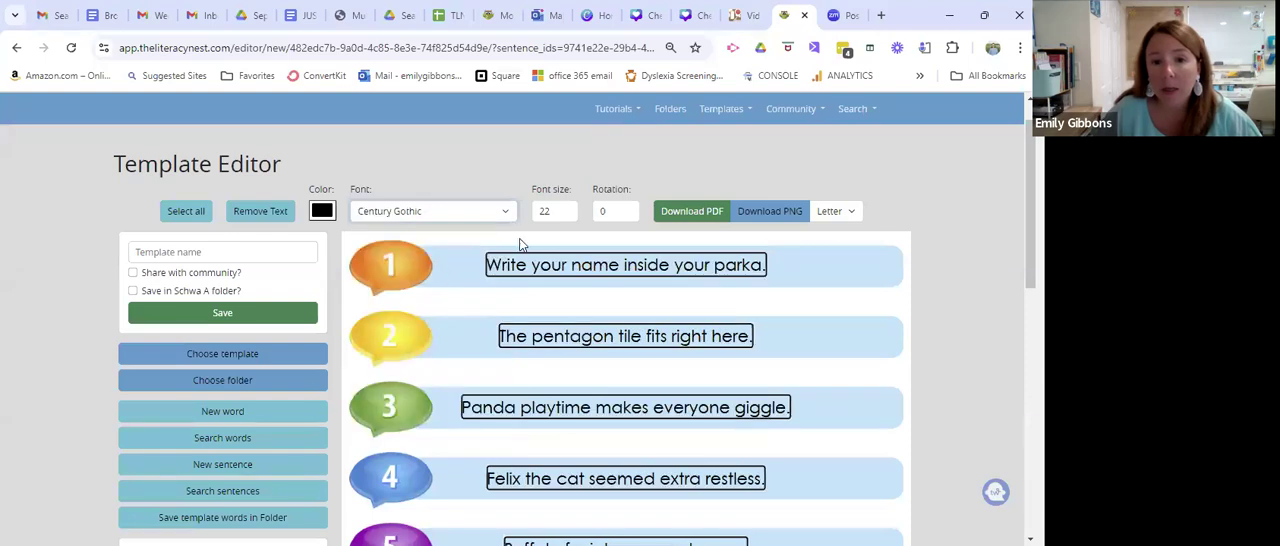
click(568, 208)
click(568, 208)
click(568, 208)
click(568, 208)
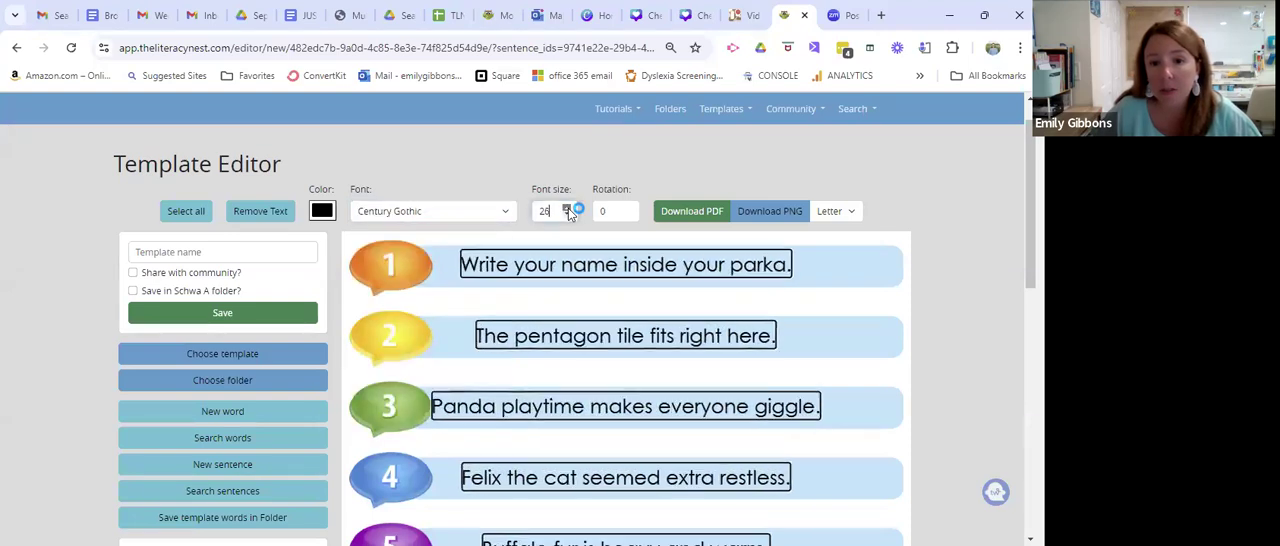
click(873, 280)
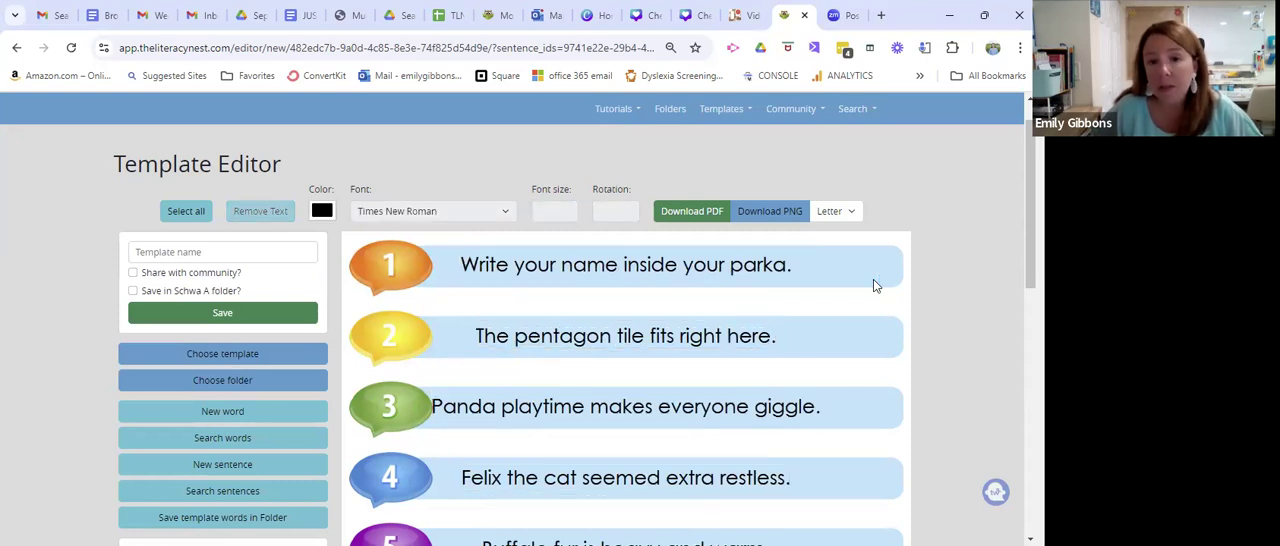
Color the final "a" of "parka" in the first sentence red.
drag(785, 265, 786, 268)
click(792, 267)
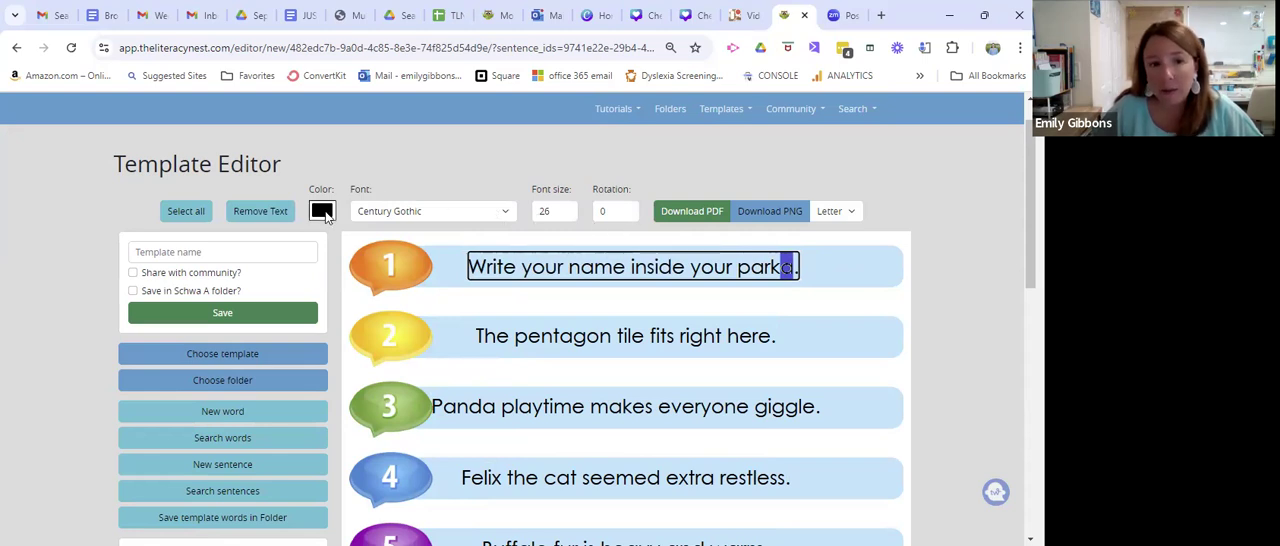
click(325, 215)
click(318, 370)
click(846, 304)
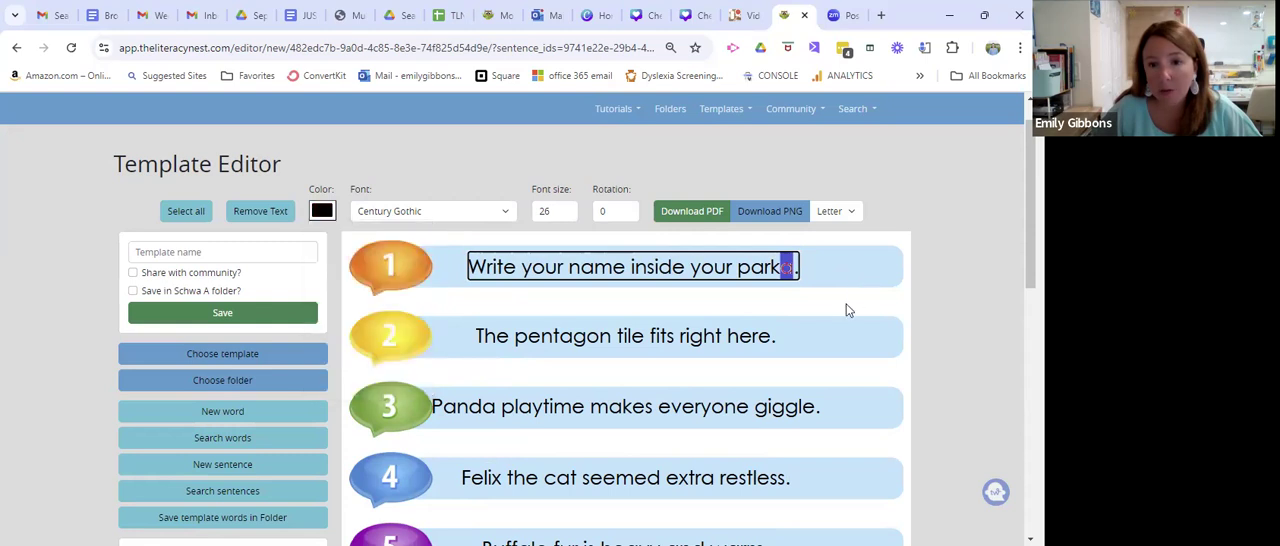
click(846, 304)
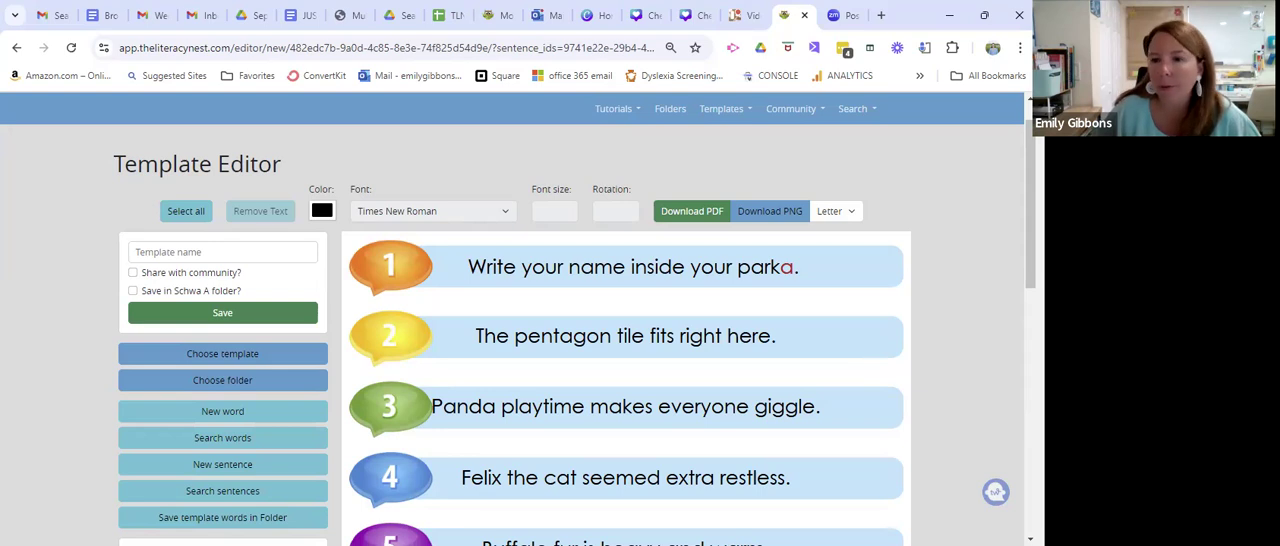
Move the sentence "Panda playtime makes everyone giggle." slightly to the right, clear of its numbered speech bubble.
scroll(820, 308, down, 1)
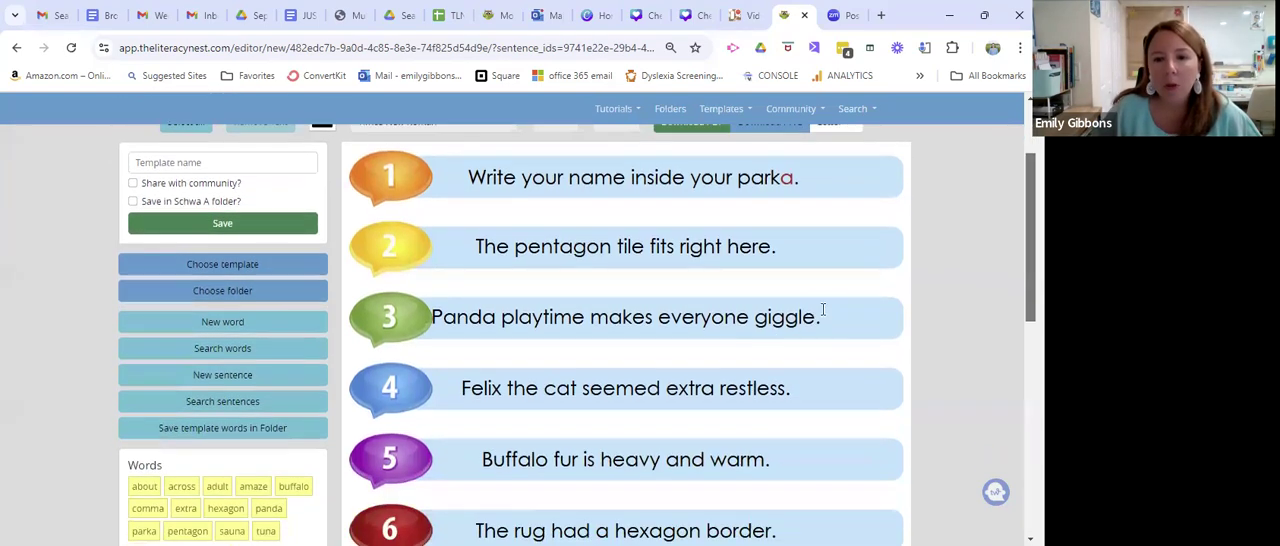
click(790, 318)
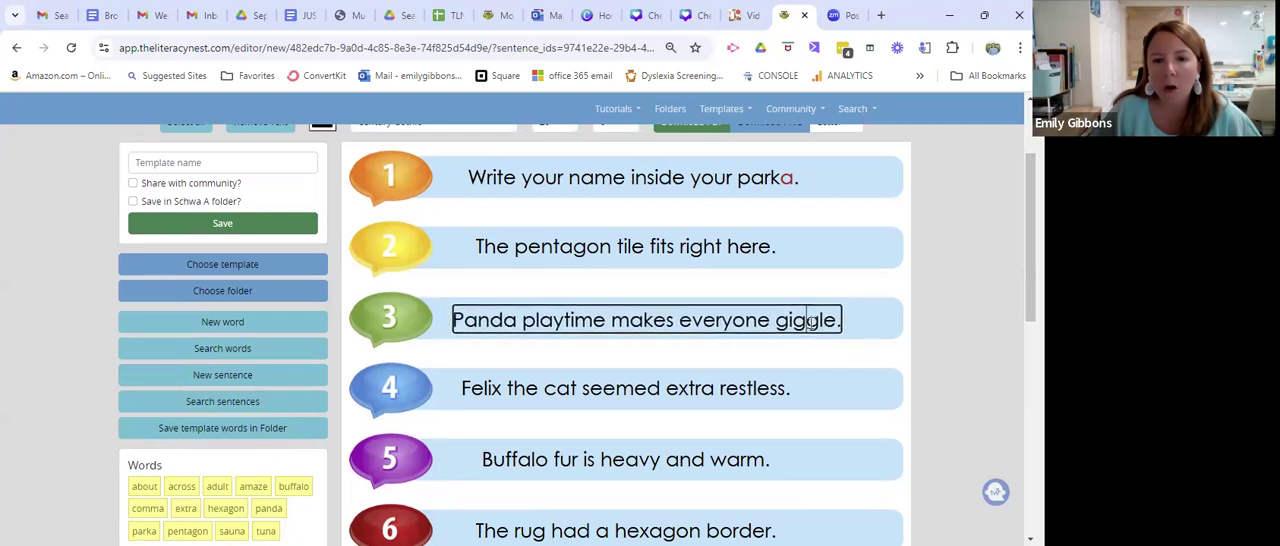
click(947, 341)
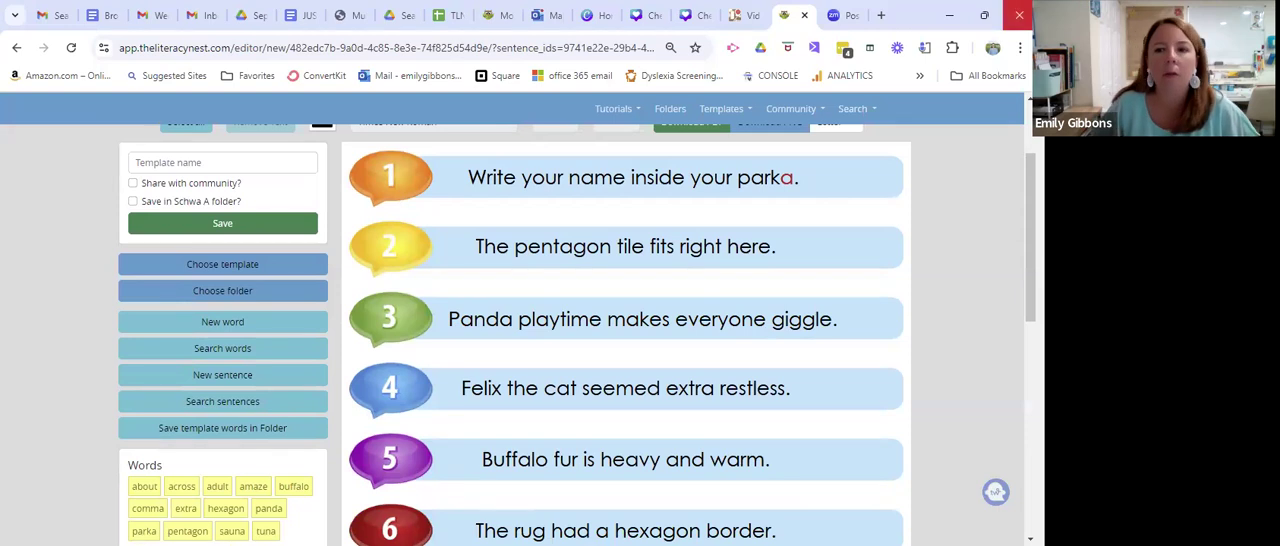
Name the template "Schwa A sentences" and save it to the Schwa A folder, shared with the community.
drag(1031, 220, 1031, 168)
click(242, 295)
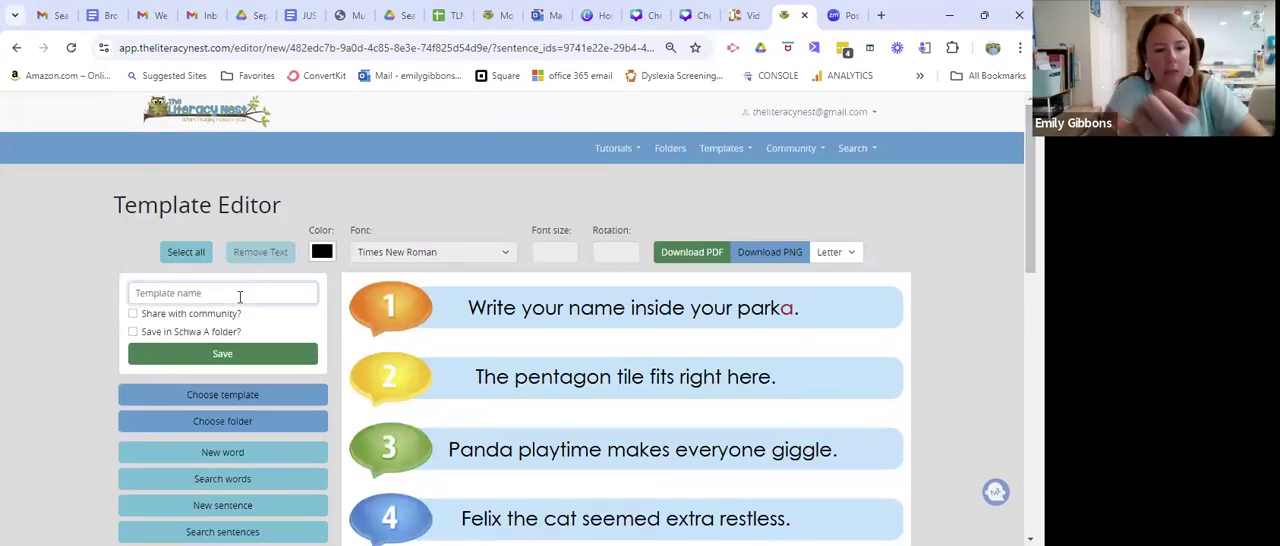
text(Sch)
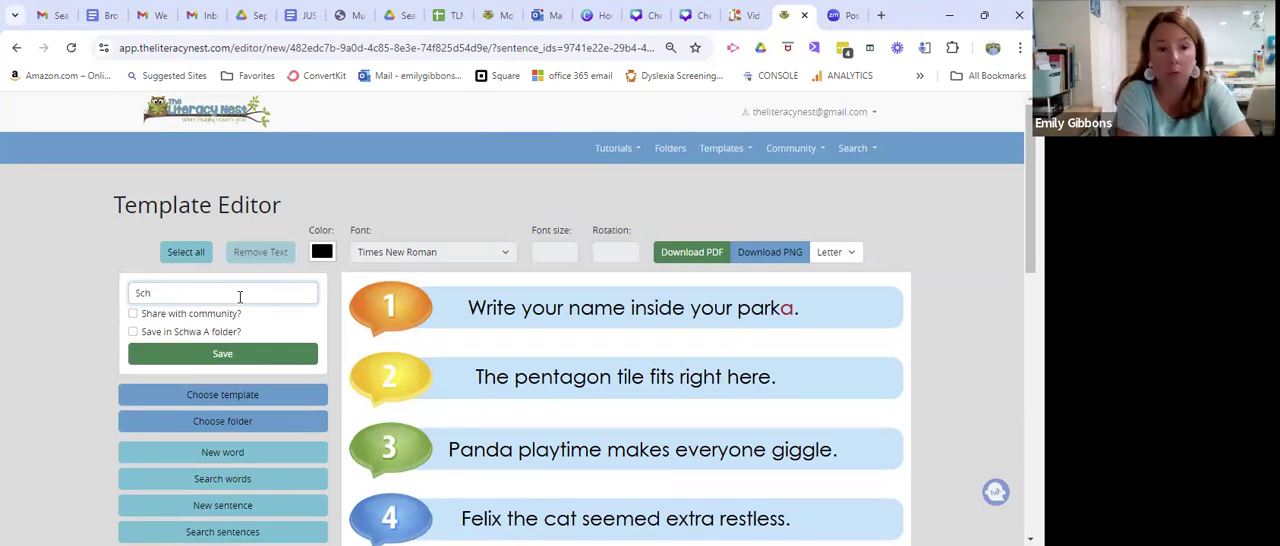
text(wa A)
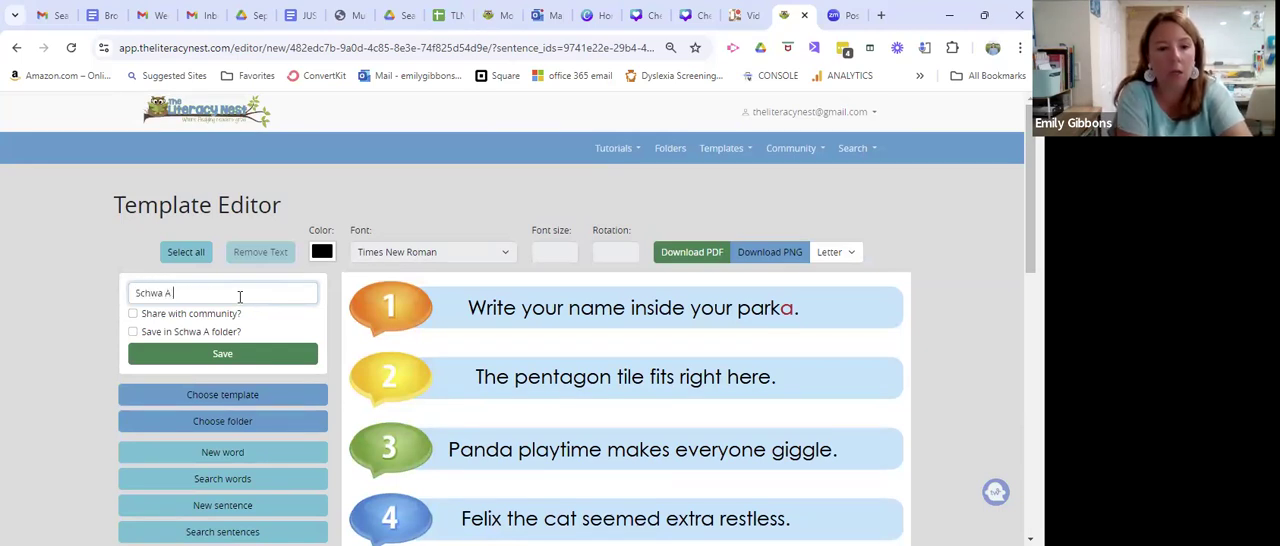
text( sentn)
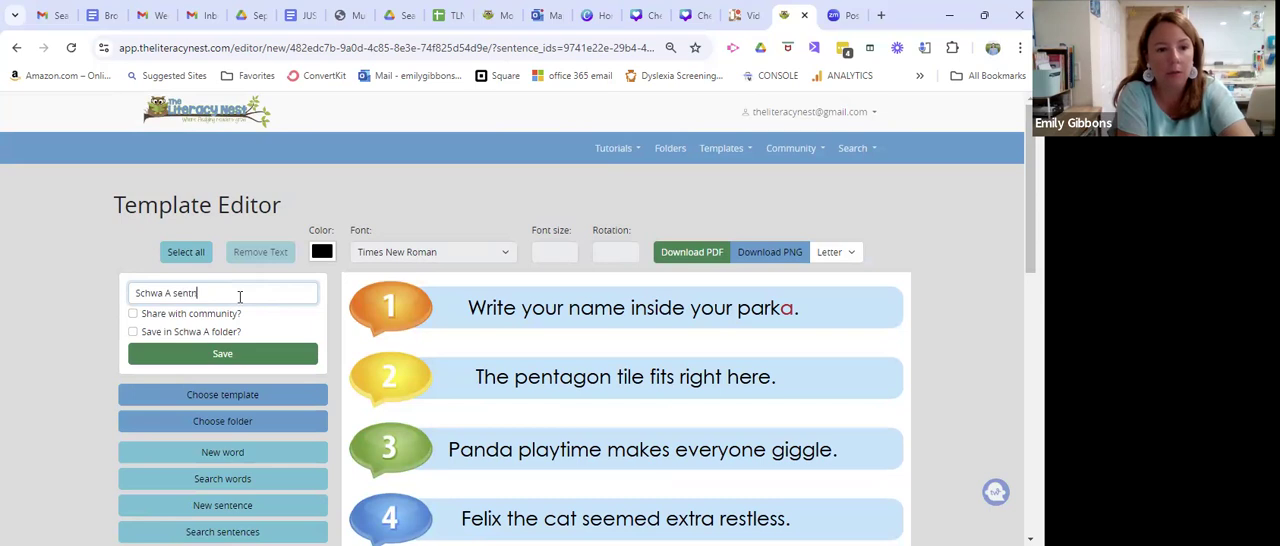
key(BackSpace)
text(ences)
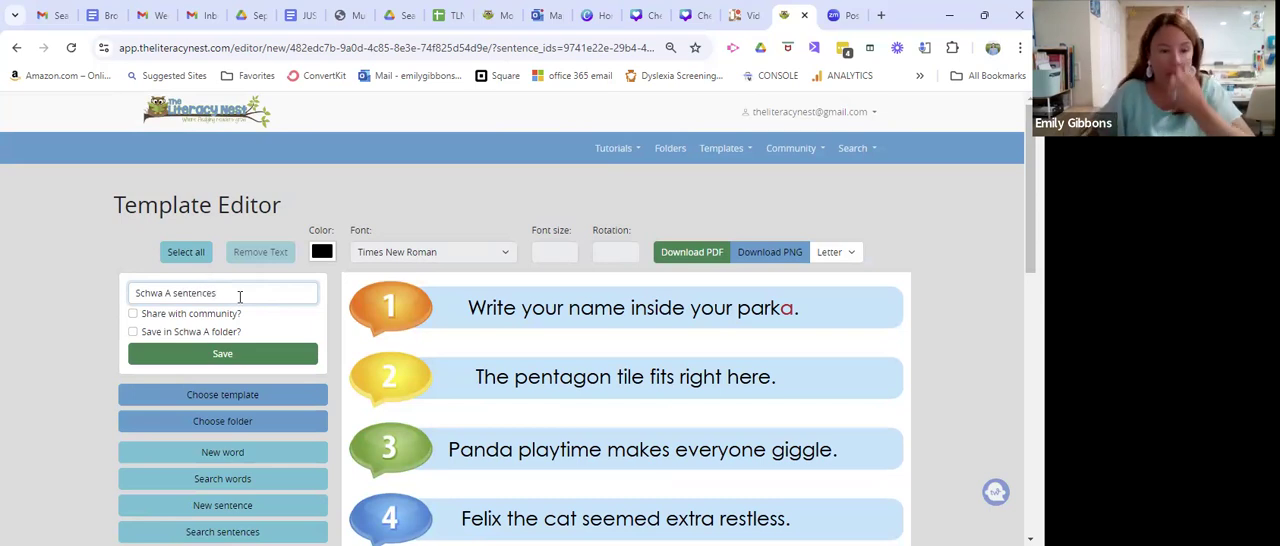
click(133, 332)
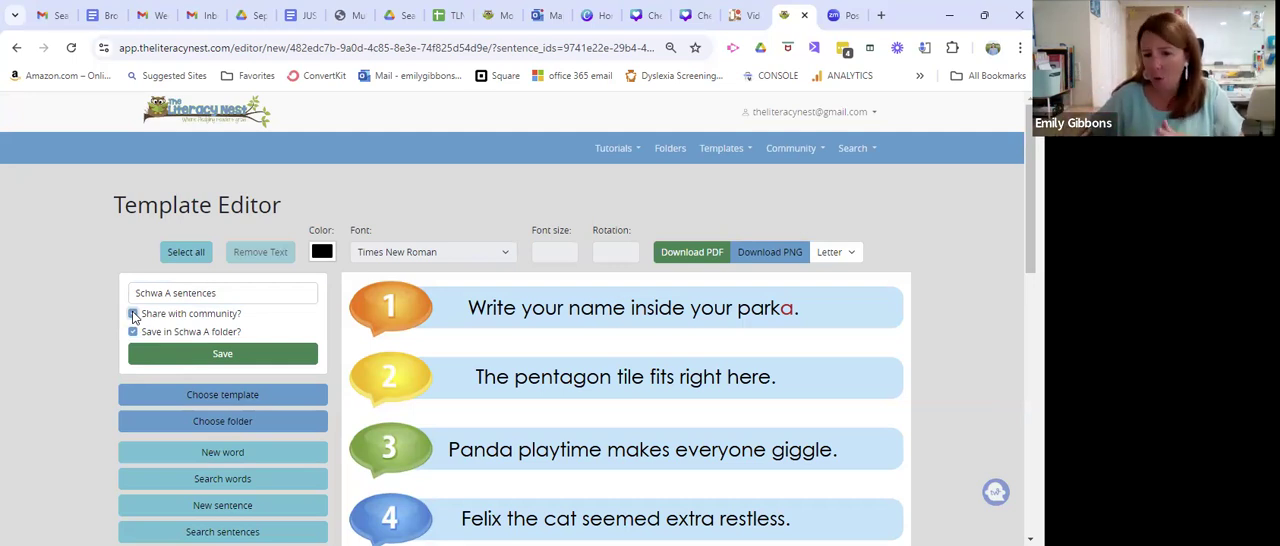
click(134, 314)
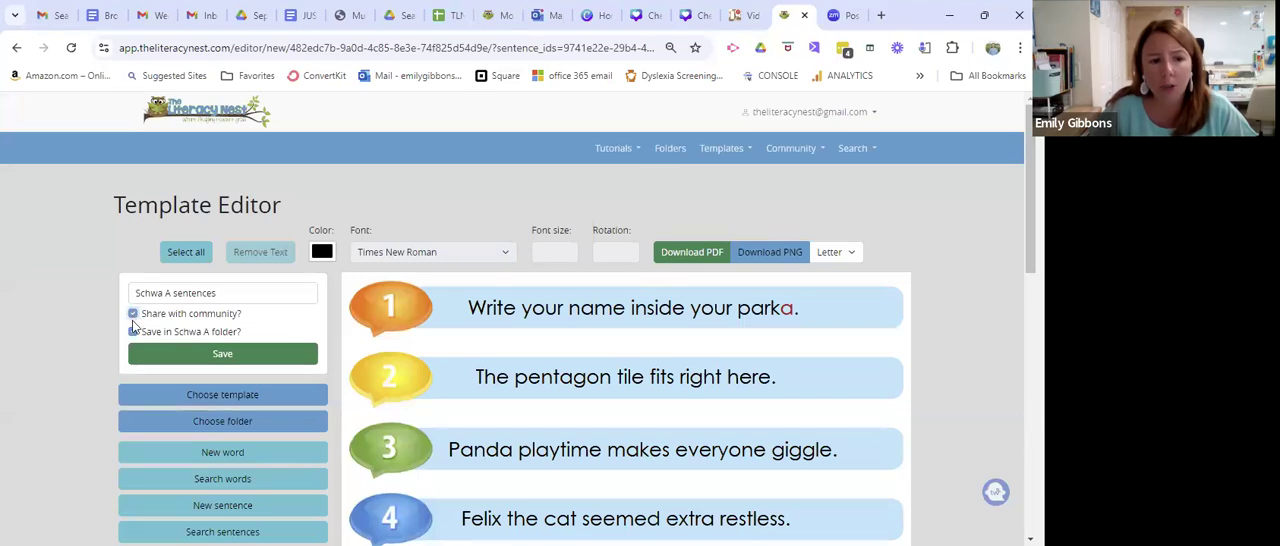
click(226, 356)
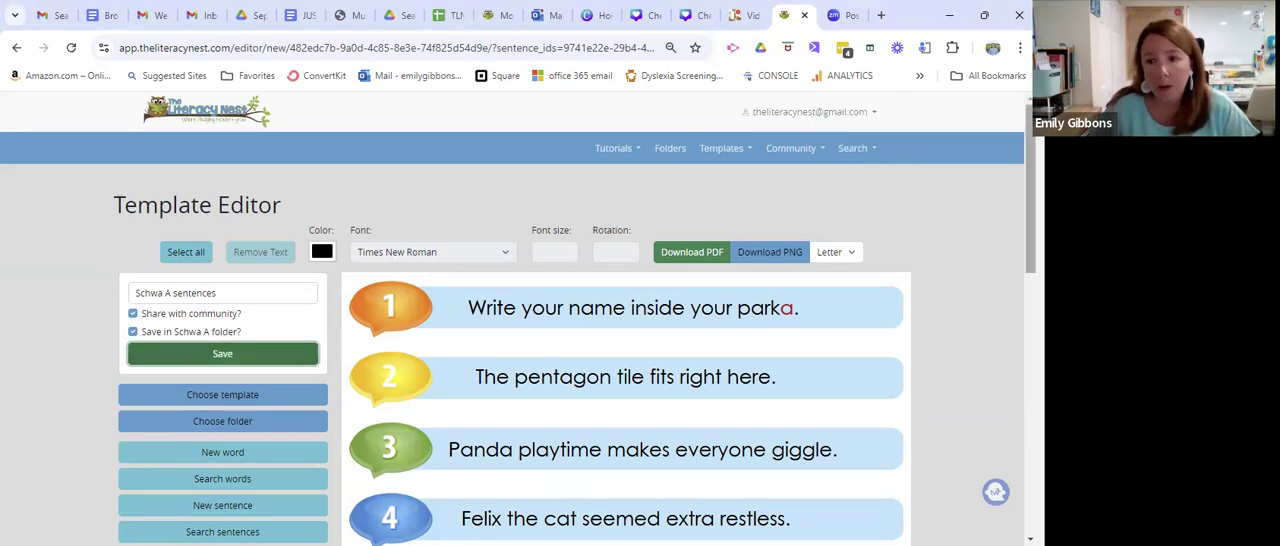
Download the template as a PDF and set its print output to Color.
click(687, 251)
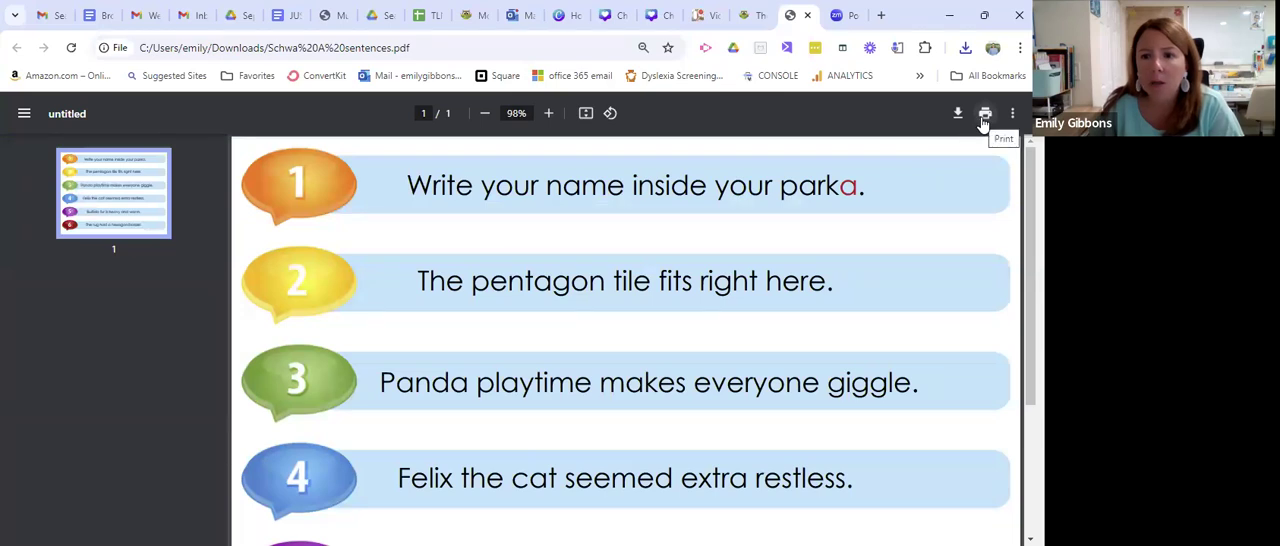
click(984, 114)
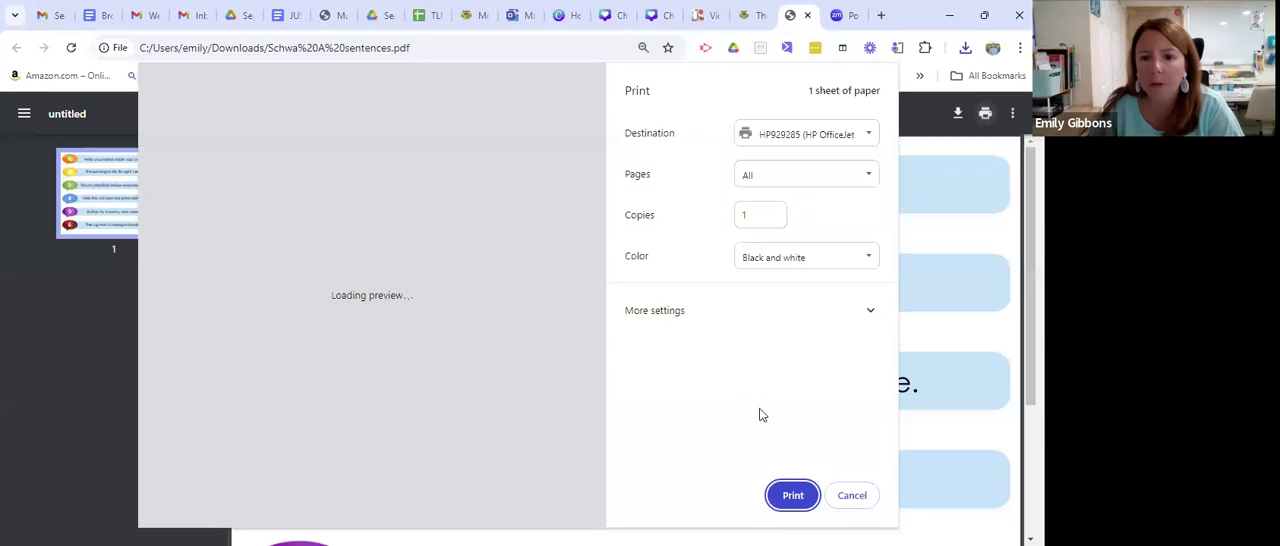
click(866, 258)
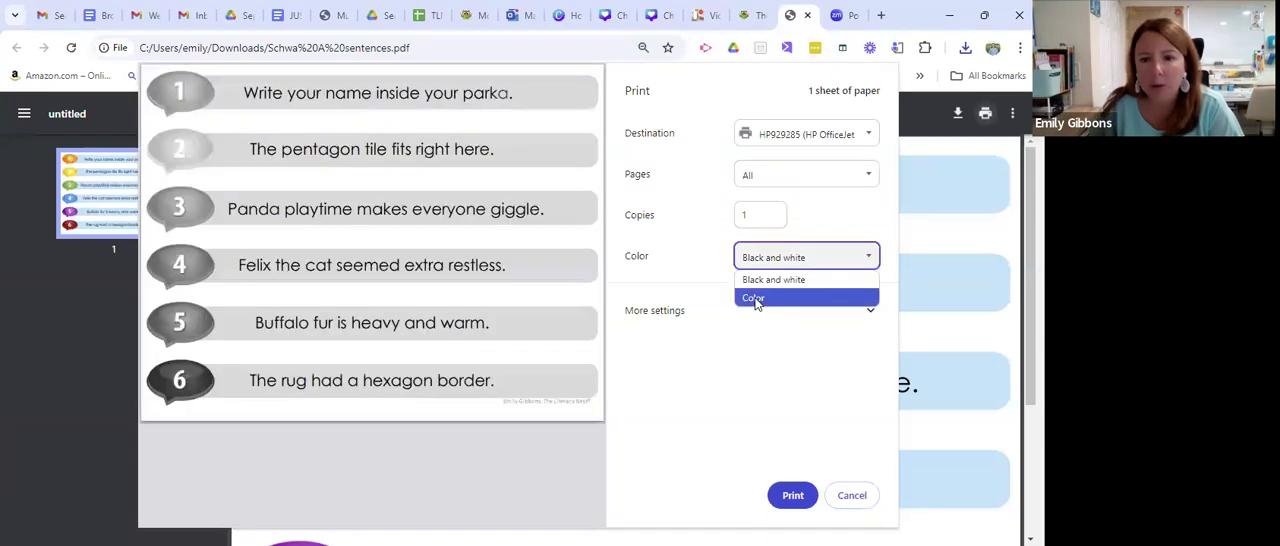
click(840, 302)
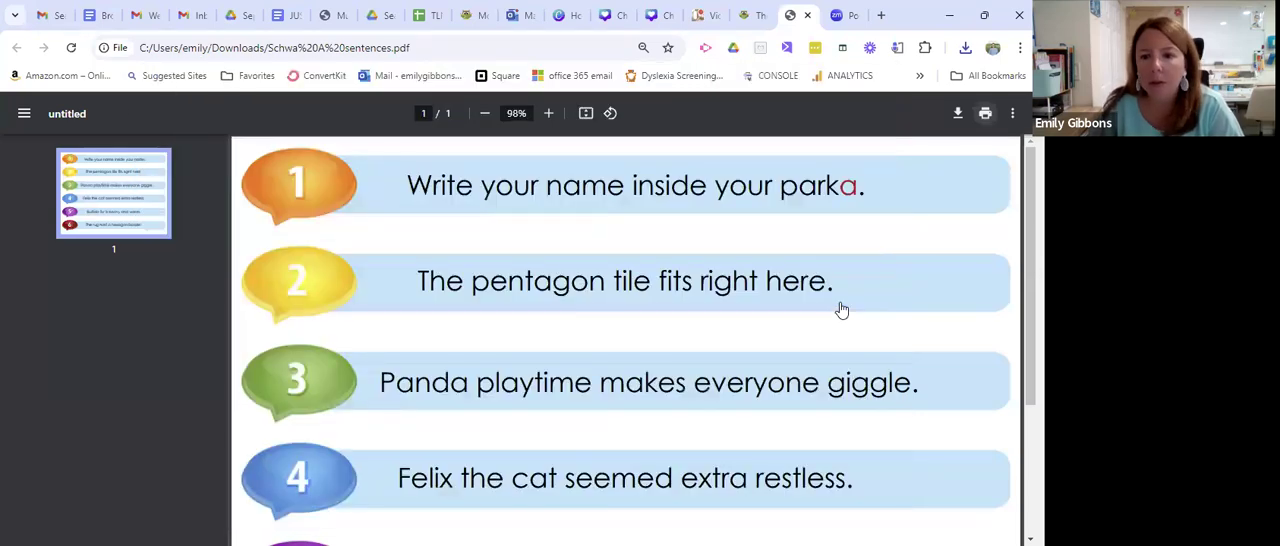